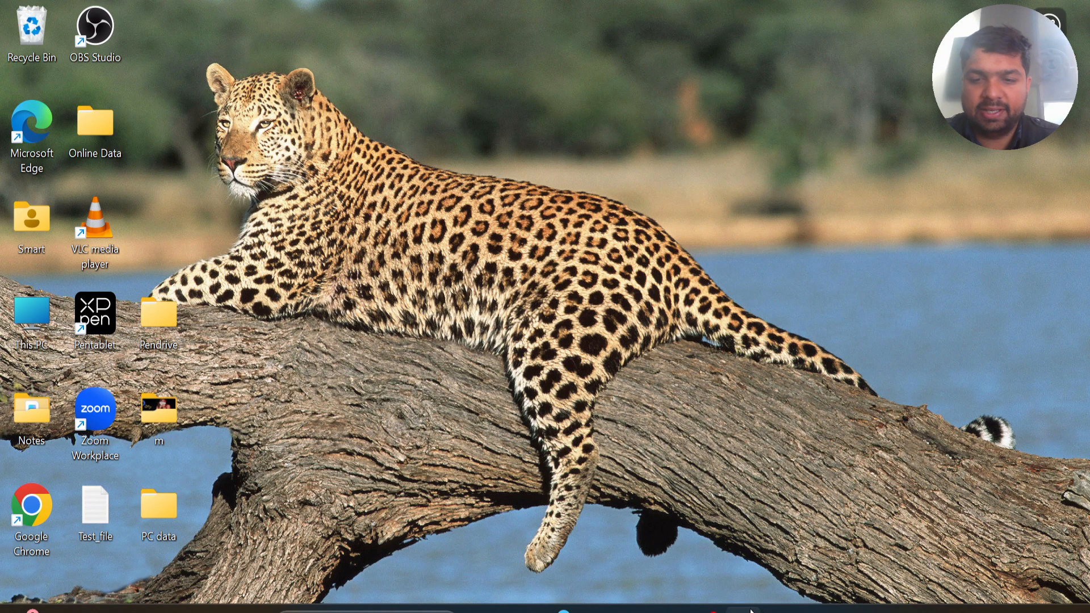
- Switch to the 20_Spark_Line workbook in Excel and insert a 2-D line chart of the first student's row, A3:K3
click(742, 562)
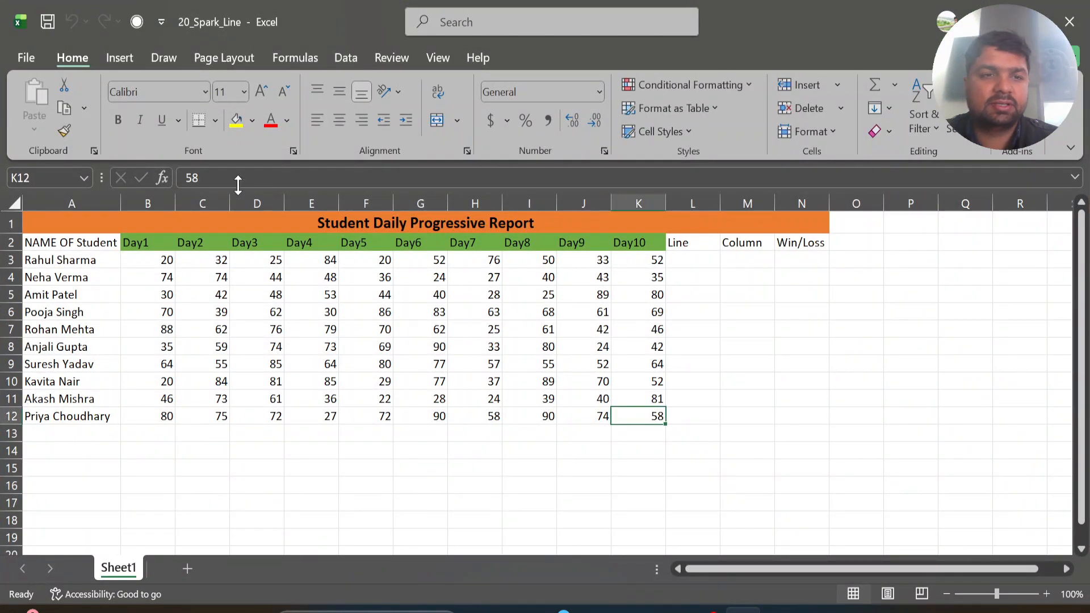
drag(170, 260, 166, 260)
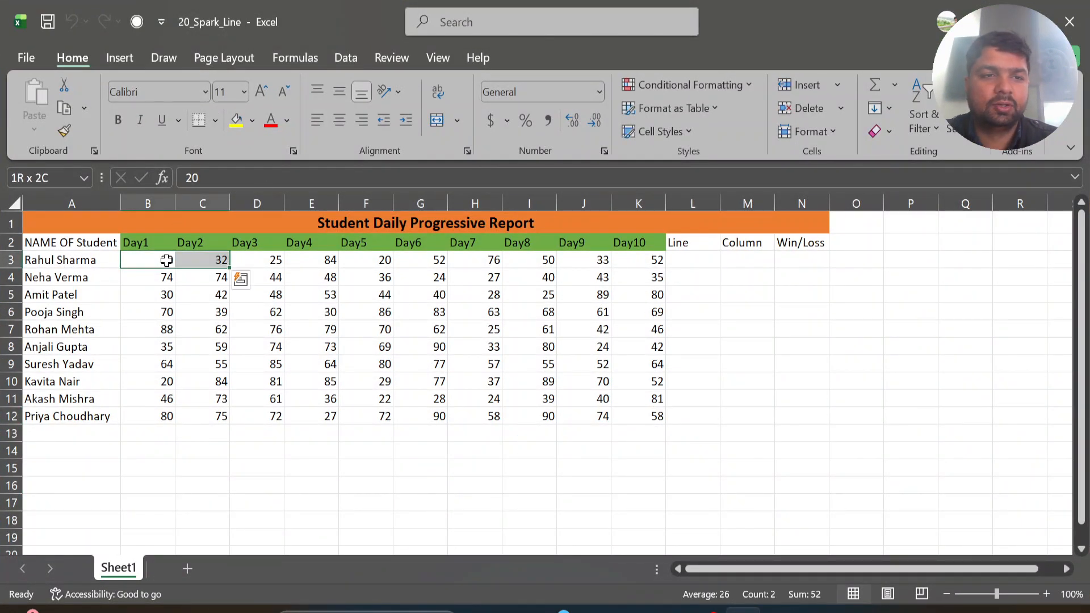
key(Left)
key(shift+Right)
key(shift+Right)
key(shift+Right)
key(shift+Right)
key(shift+Right)
key(shift+Right)
key(shift+Right)
key(shift+Right)
key(shift+Right)
key(shift+Right)
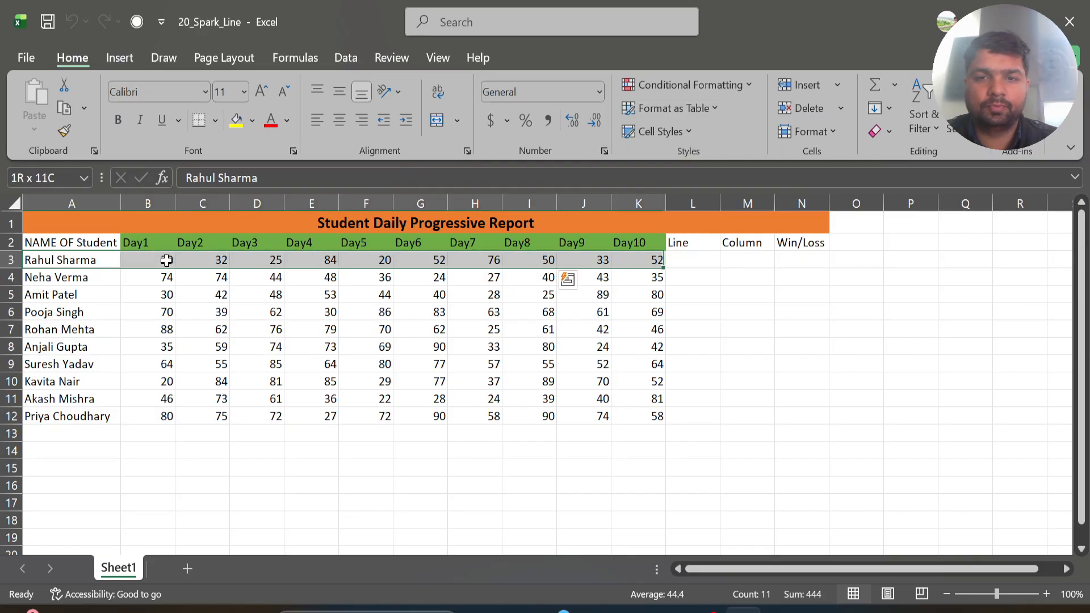
click(118, 57)
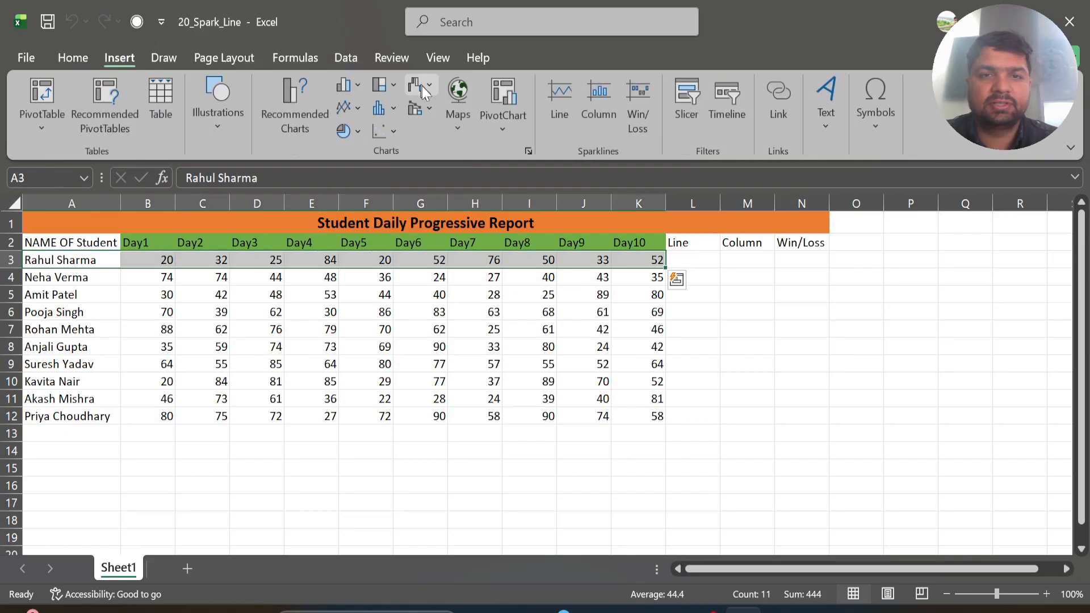
click(344, 87)
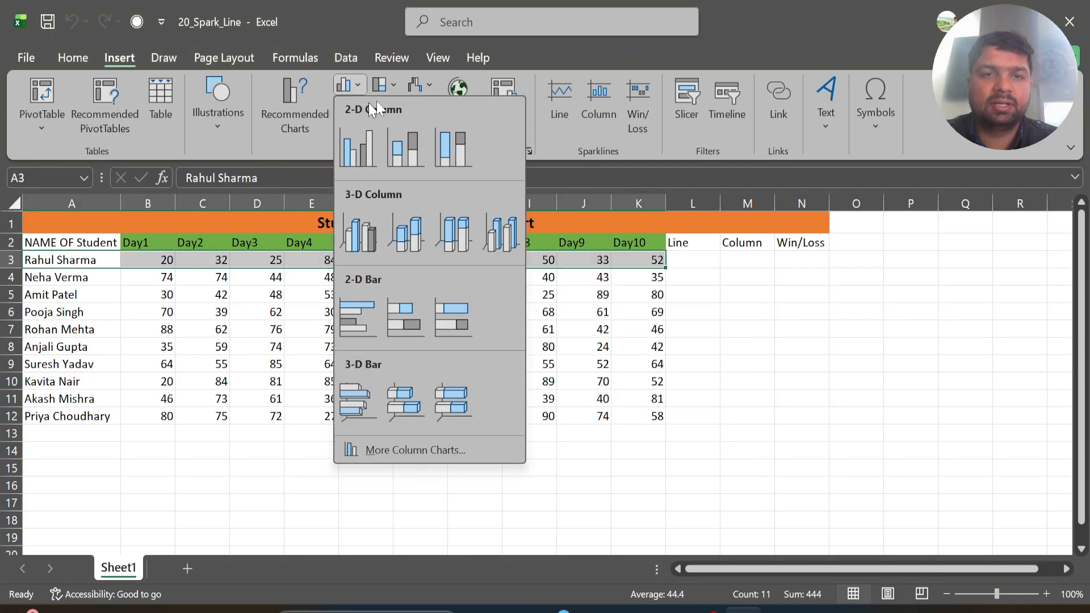
click(720, 295)
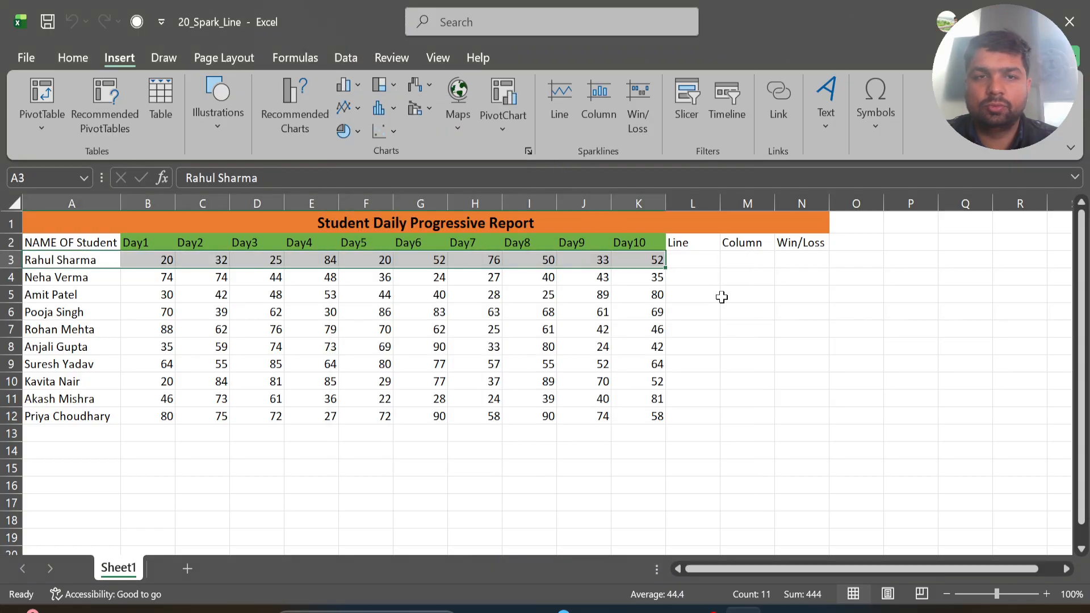
click(349, 108)
click(356, 169)
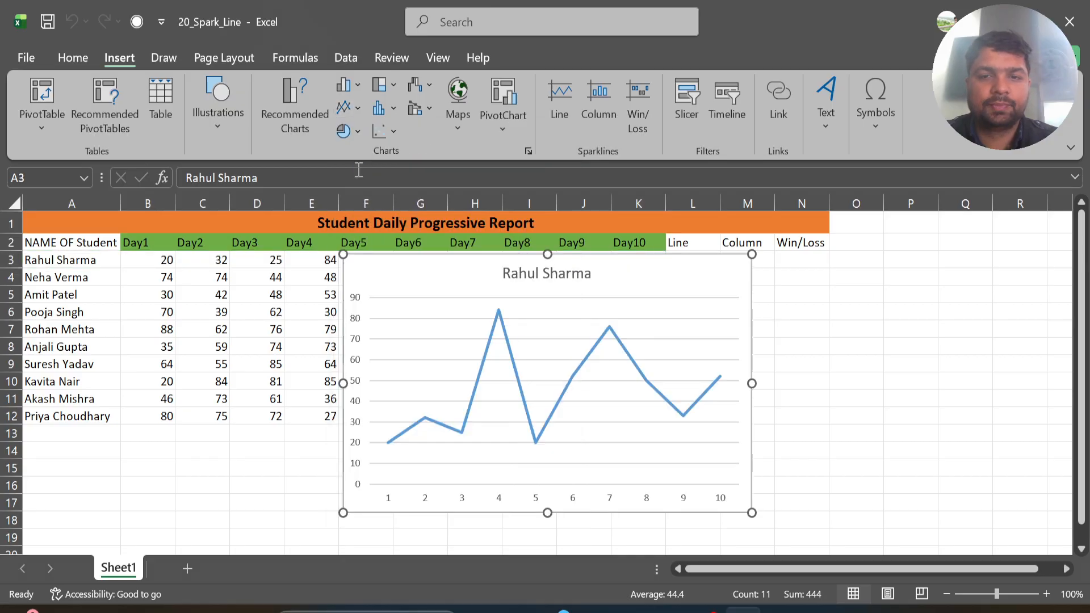
- Resize the first student's line chart and place it below the table, from about row 15 and spanning about columns B to J
click(670, 422)
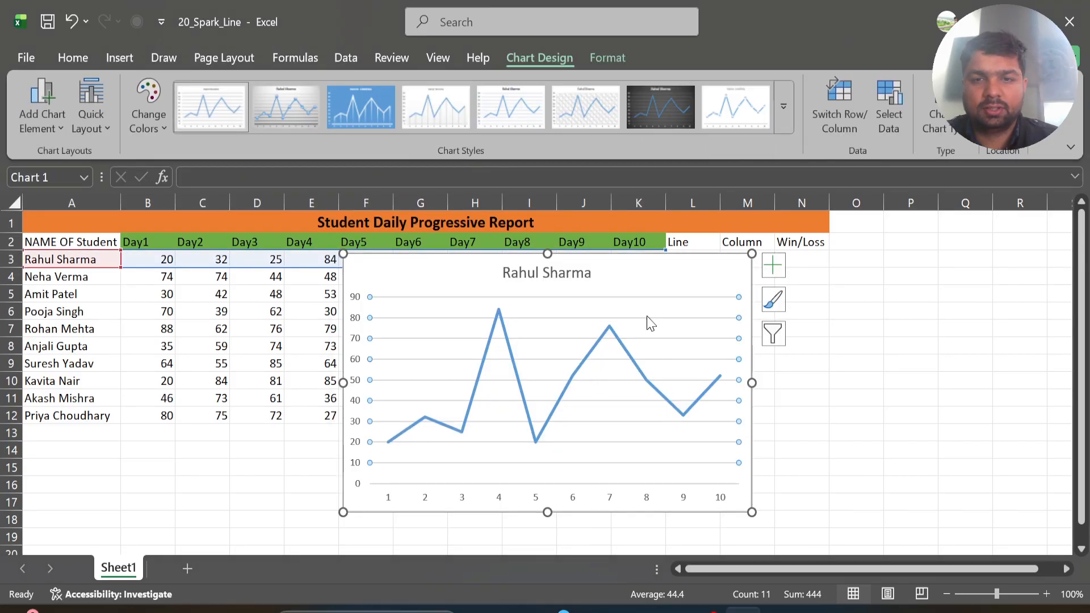
drag(658, 284, 776, 309)
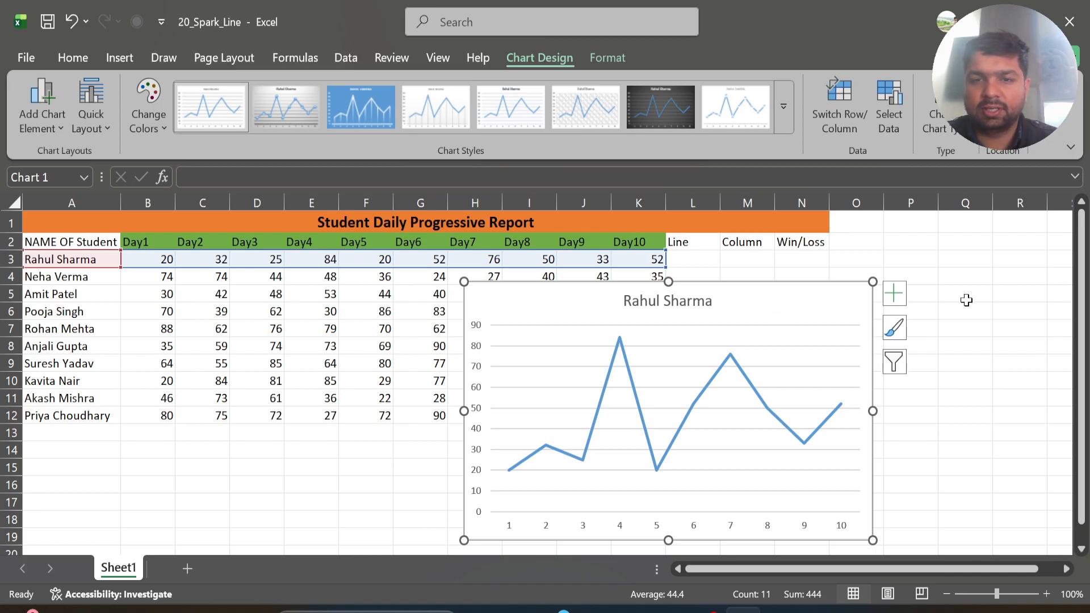
drag(463, 282, 656, 338)
drag(721, 365, 695, 377)
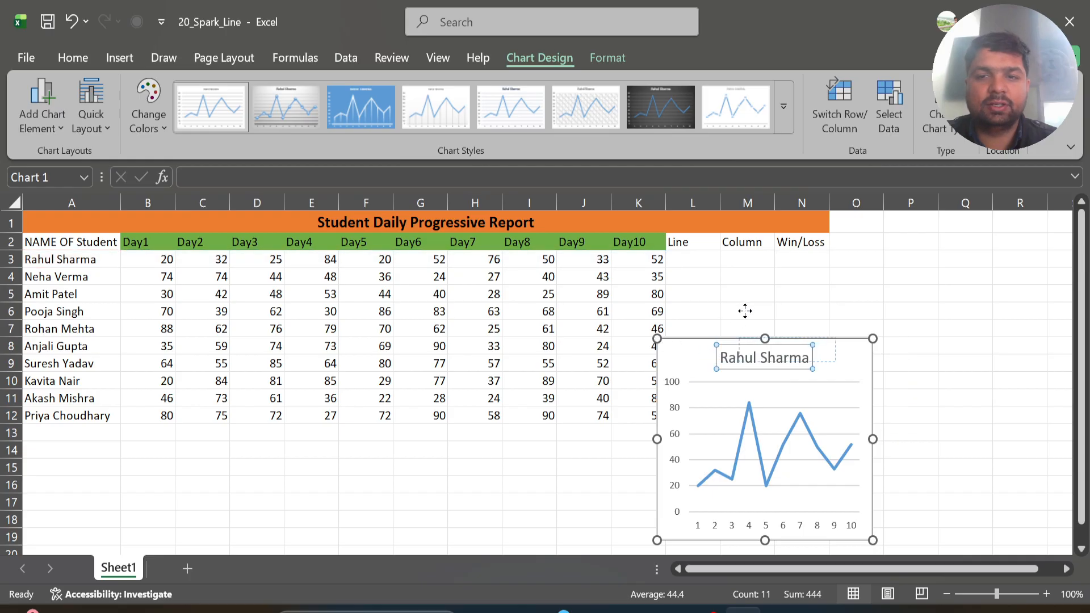
drag(744, 311, 745, 311)
key(ctrl+z)
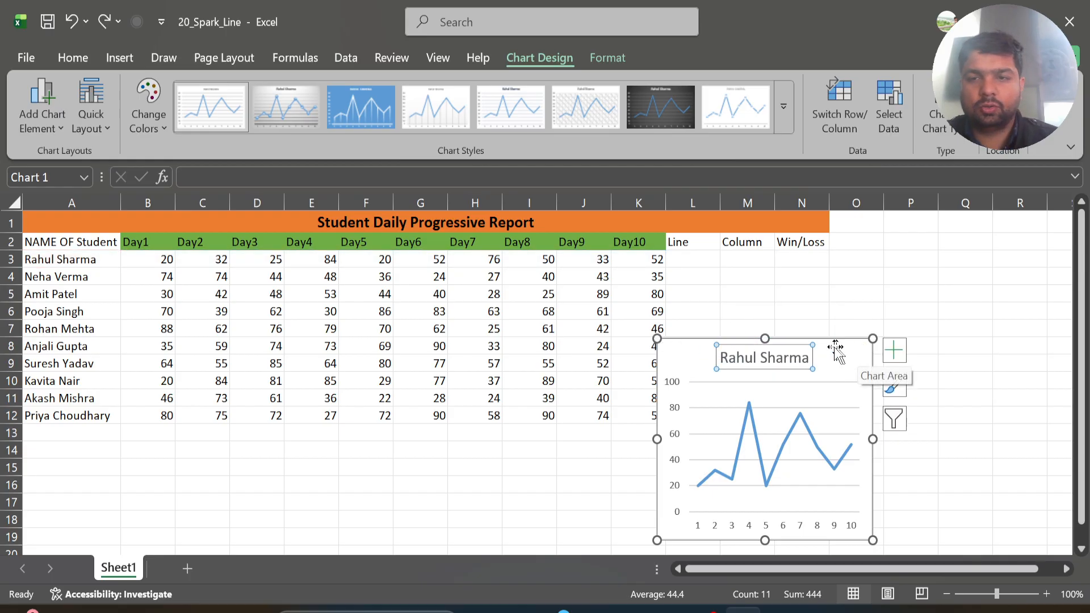
drag(835, 342, 927, 273)
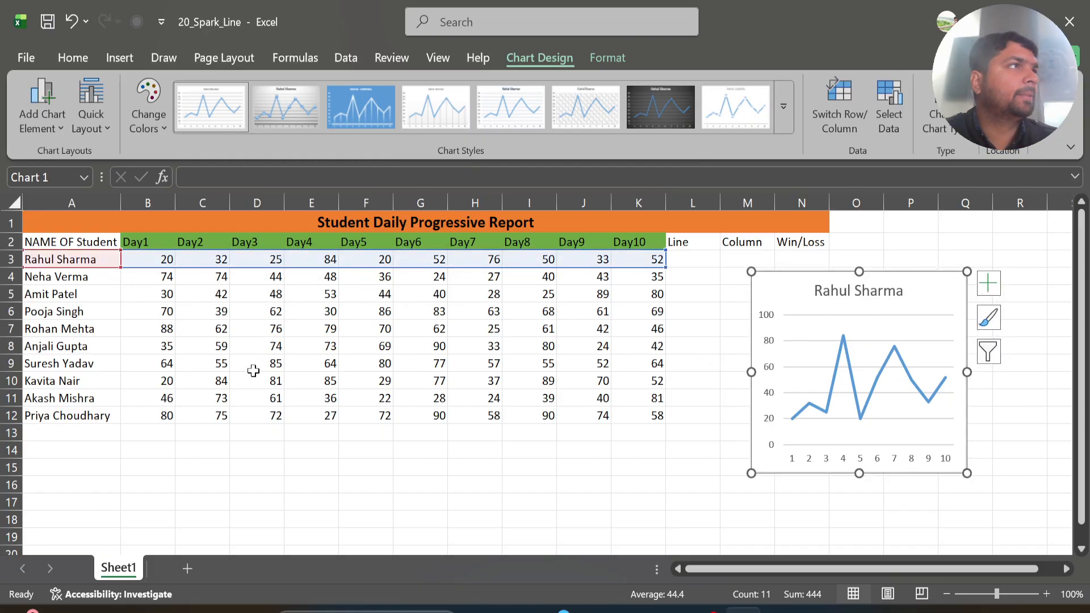
drag(967, 473, 1080, 493)
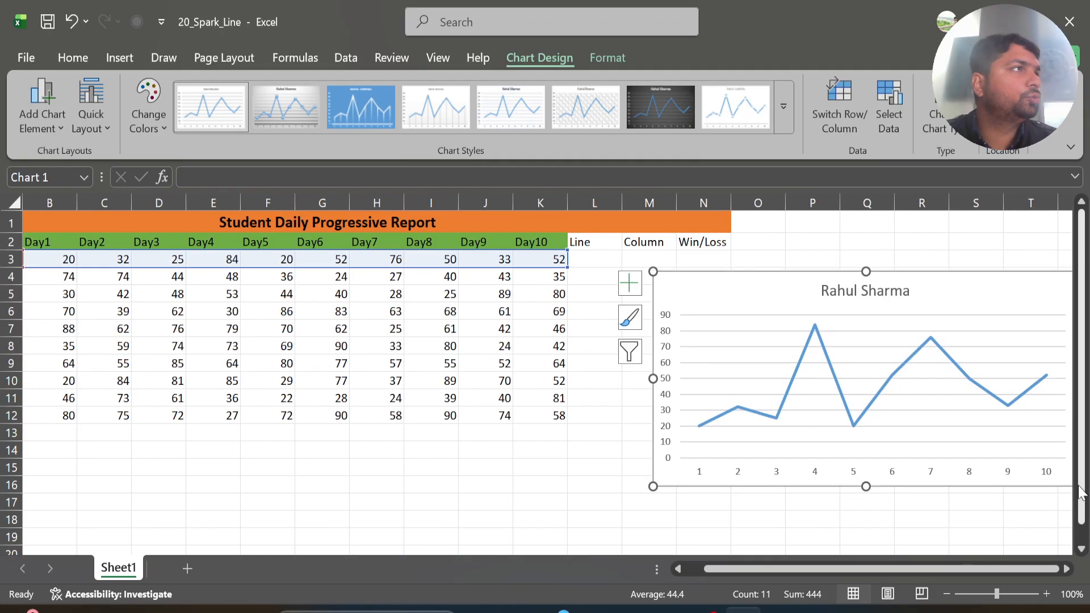
drag(905, 274, 309, 469)
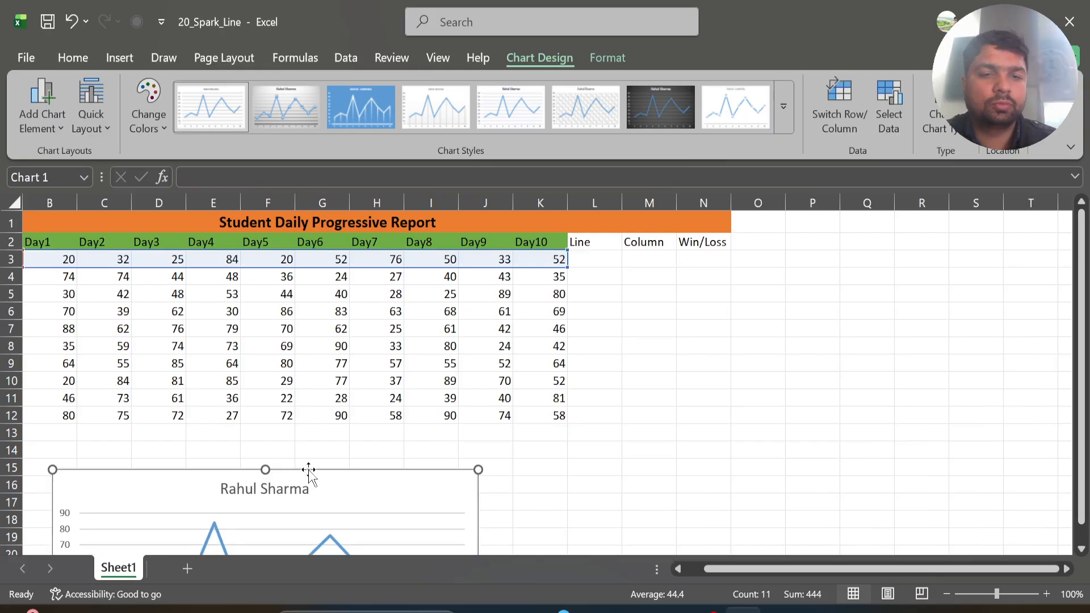
scroll(626, 469, left, 1)
scroll(627, 468, down, 2)
scroll(626, 469, up, 2)
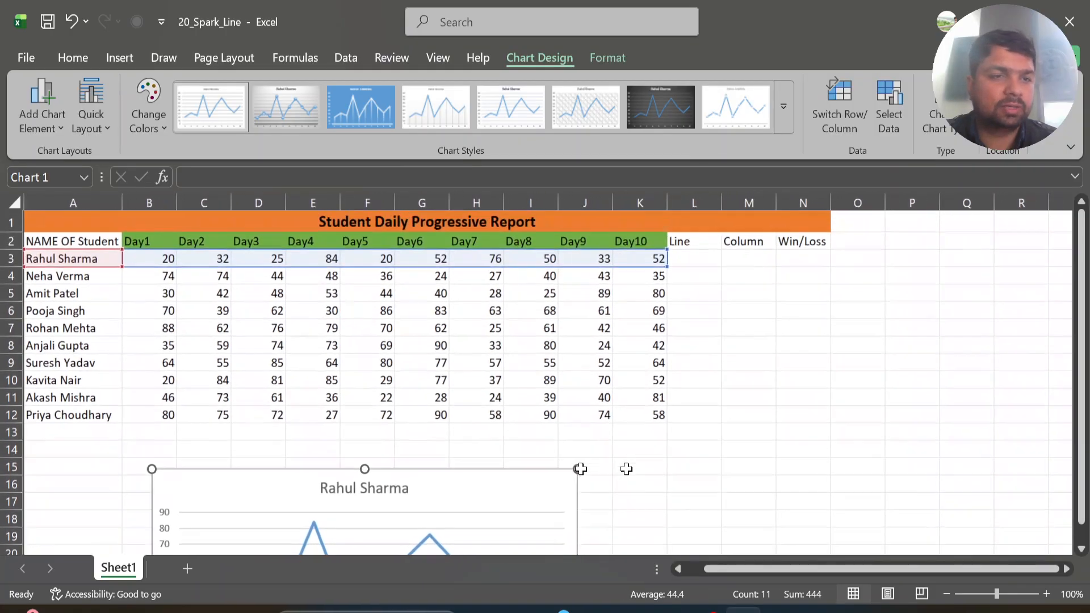
- Insert a 2-D line chart of the second student's row, A4:K4
click(59, 279)
key(shift+Right)
key(shift+Right)
key(shift+Right)
key(shift+Right)
key(shift+Right)
key(shift+Right)
key(shift+Right)
key(shift+Right)
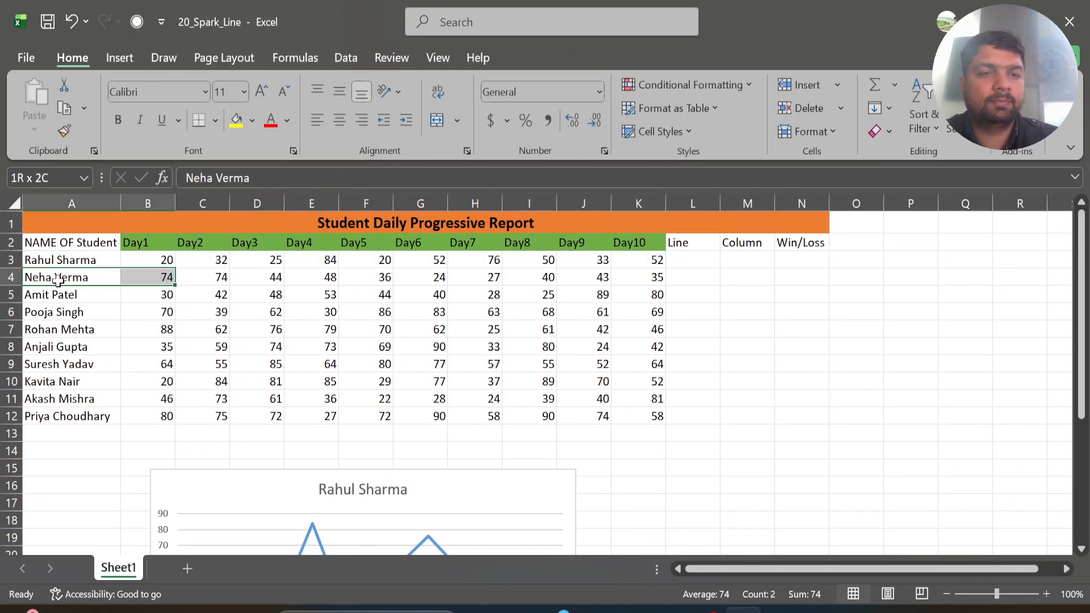
key(shift+Right)
key(shift+Right)
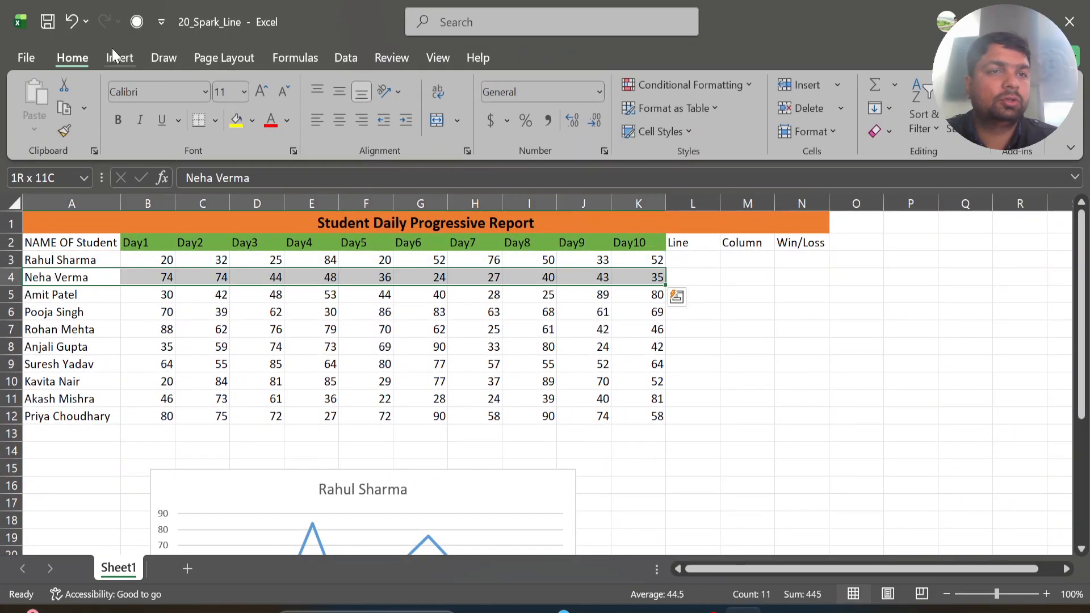
click(115, 52)
click(345, 103)
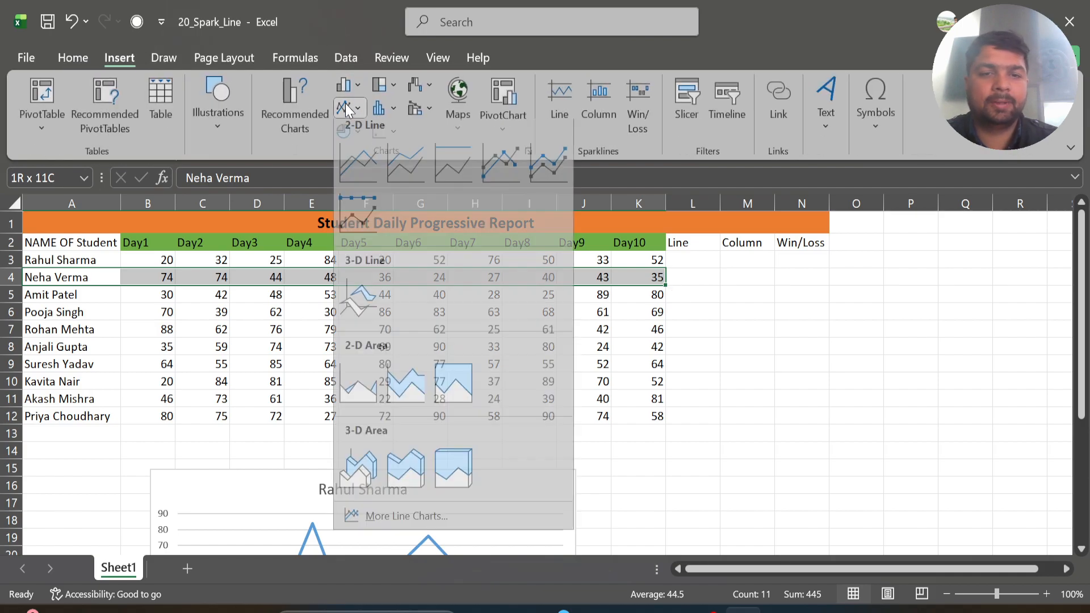
click(360, 176)
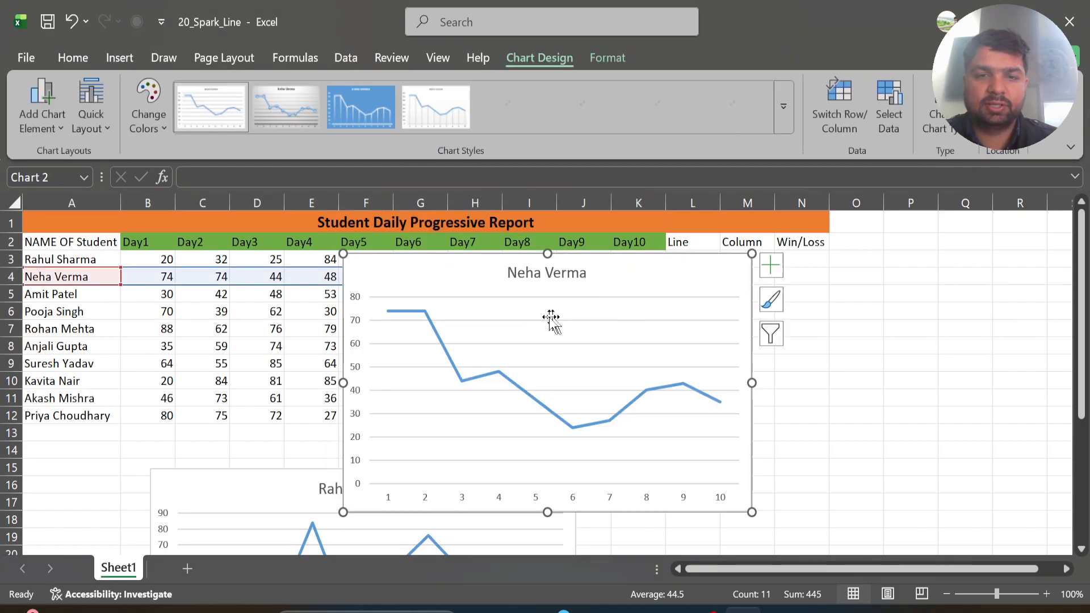
- Move the second student's chart below the table, beside the first chart, and deselect it
drag(628, 272, 876, 471)
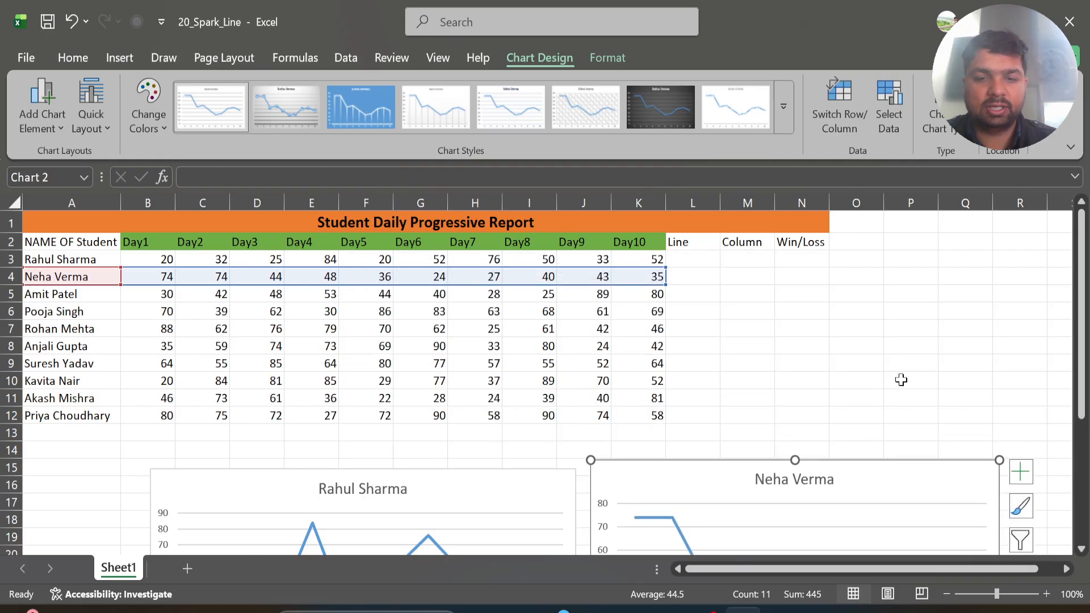
scroll(901, 380, down, 2)
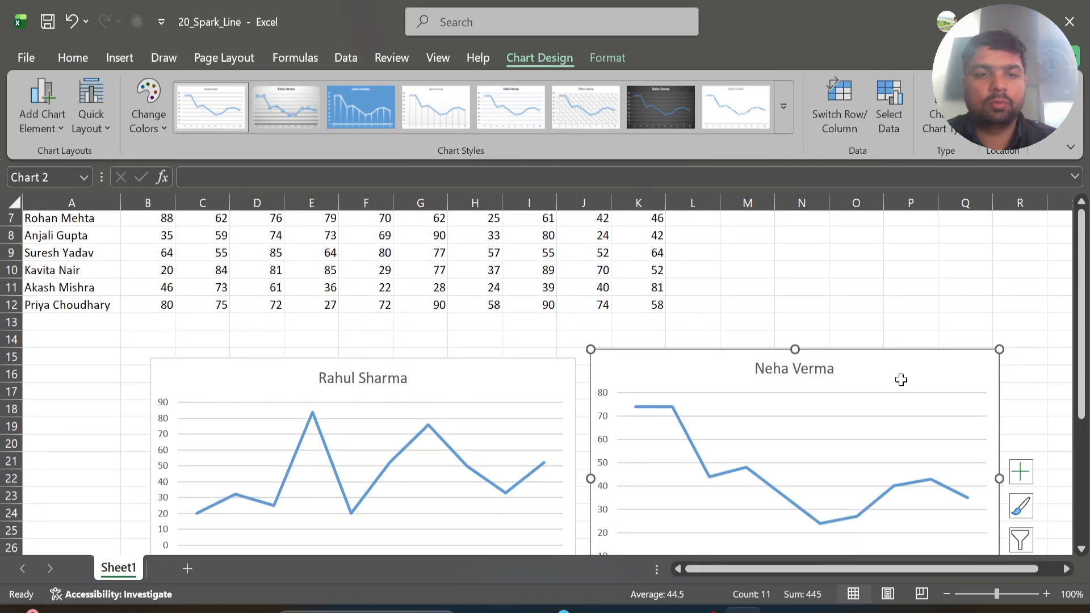
scroll(901, 380, up, 2)
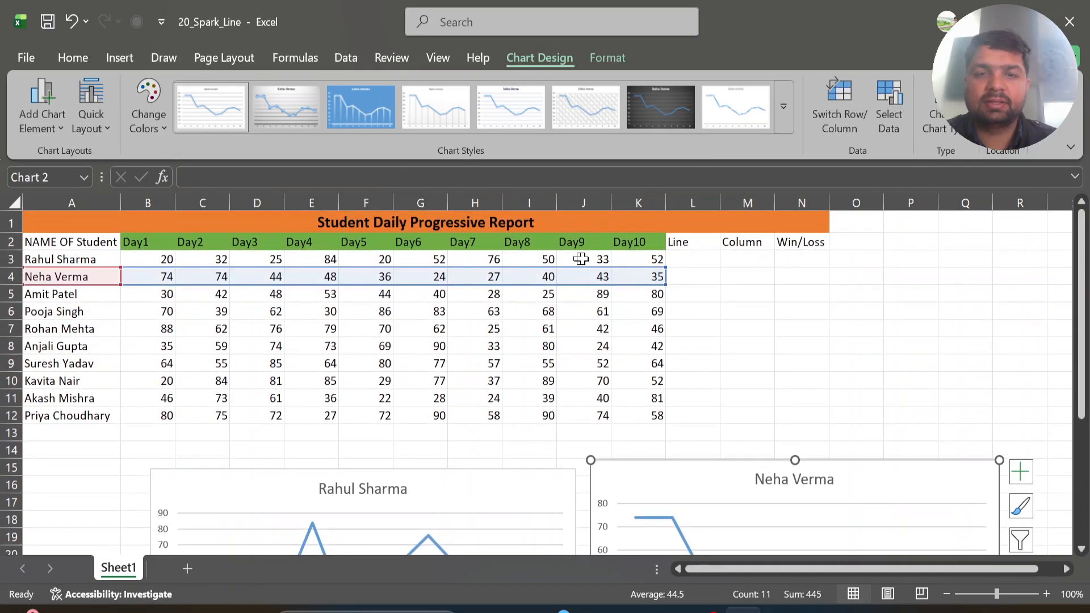
key(Escape)
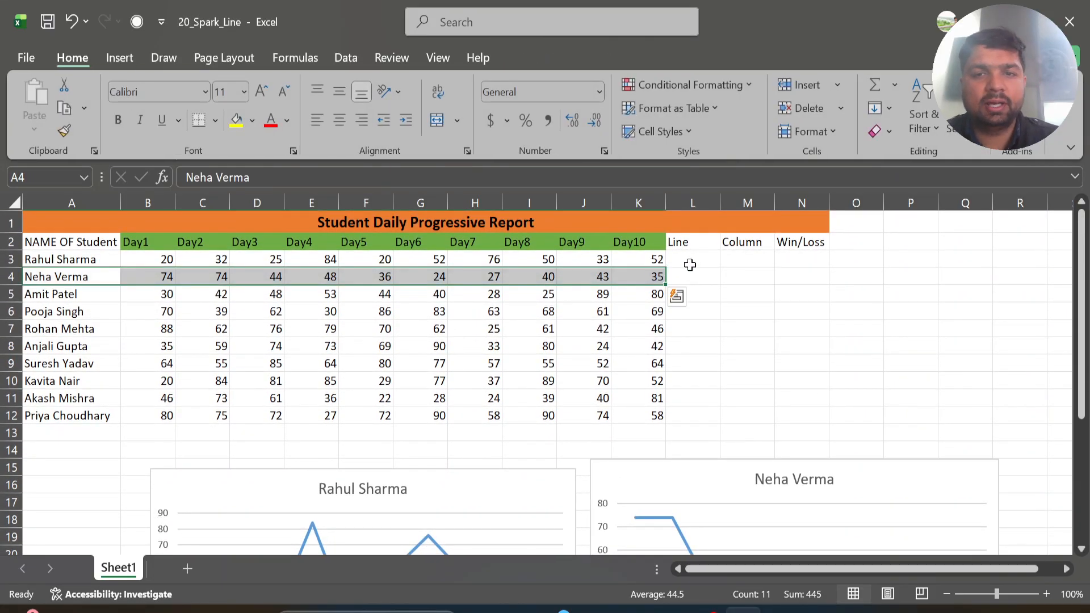
- Create a line sparkline in cell L3 from the data range B3:K3
click(690, 265)
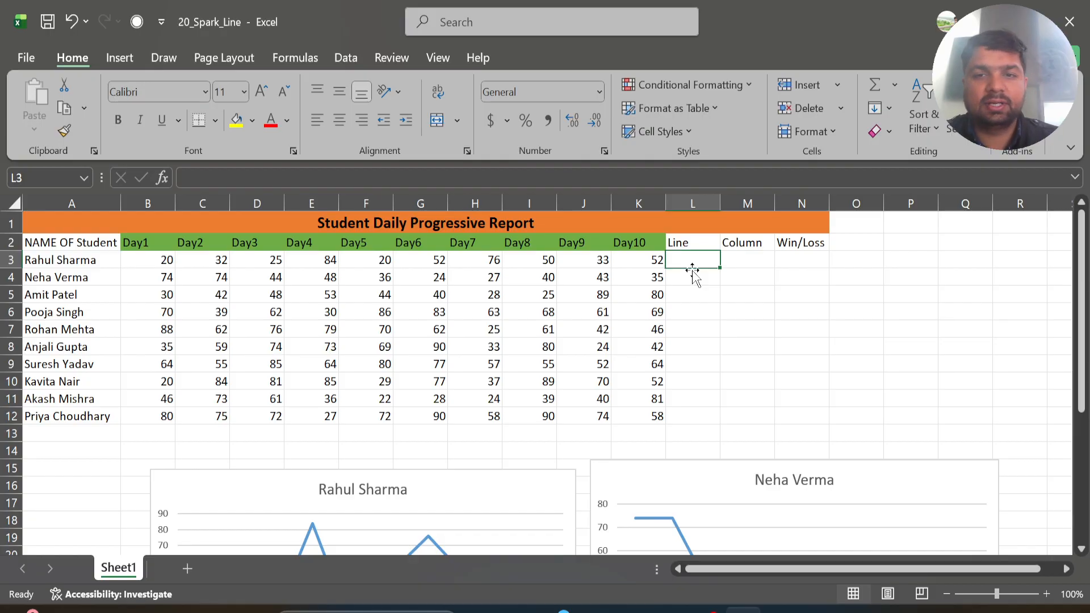
click(125, 56)
click(565, 114)
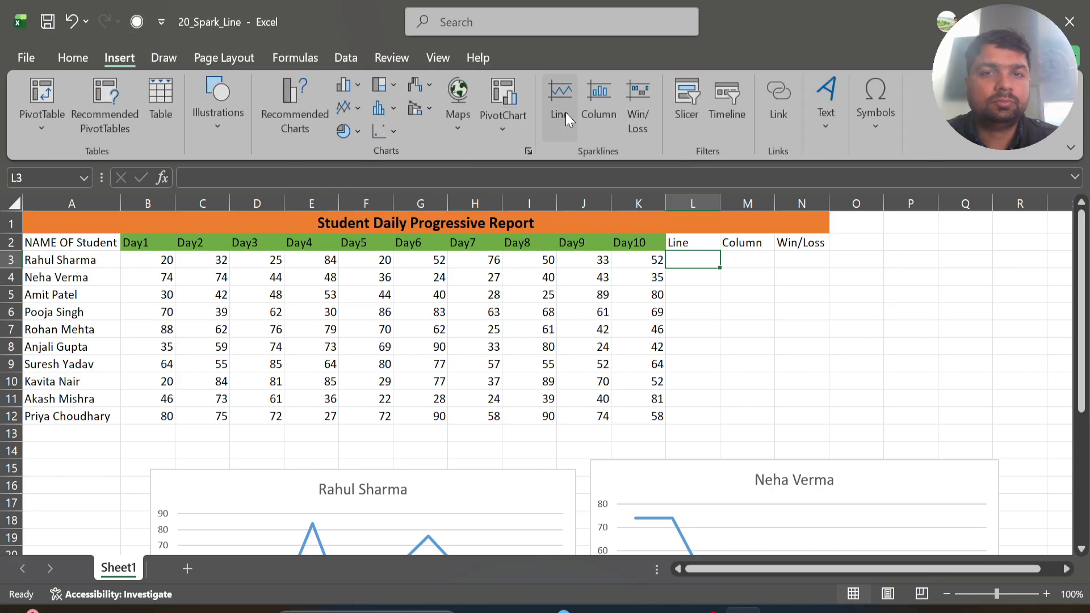
drag(143, 263, 651, 260)
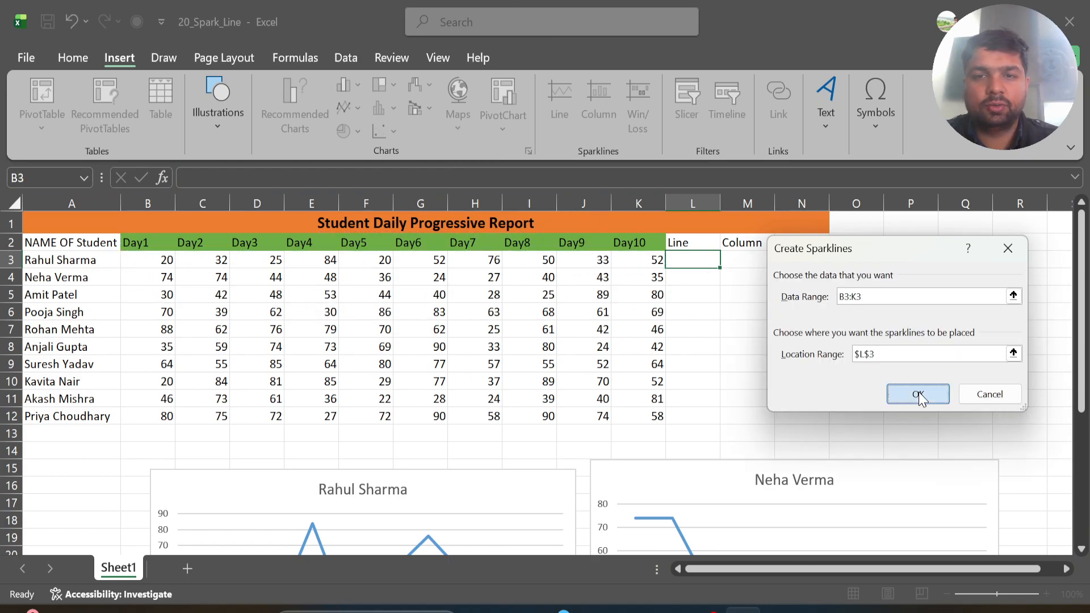
click(918, 395)
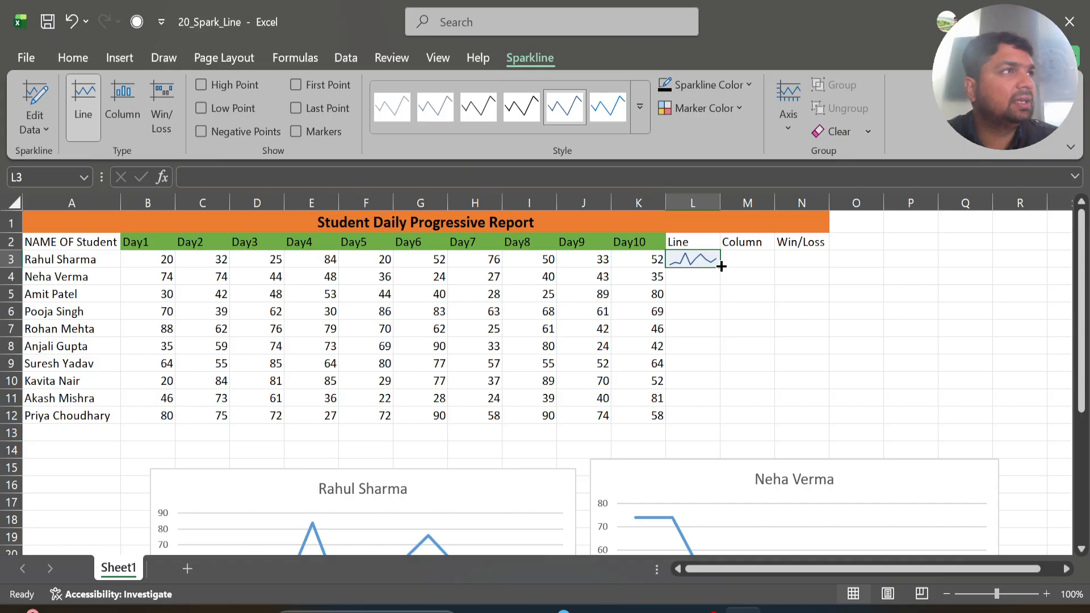
- Fill the line sparkline down to L12 and widen column L to about twice its width
drag(721, 266, 713, 425)
drag(720, 204, 773, 205)
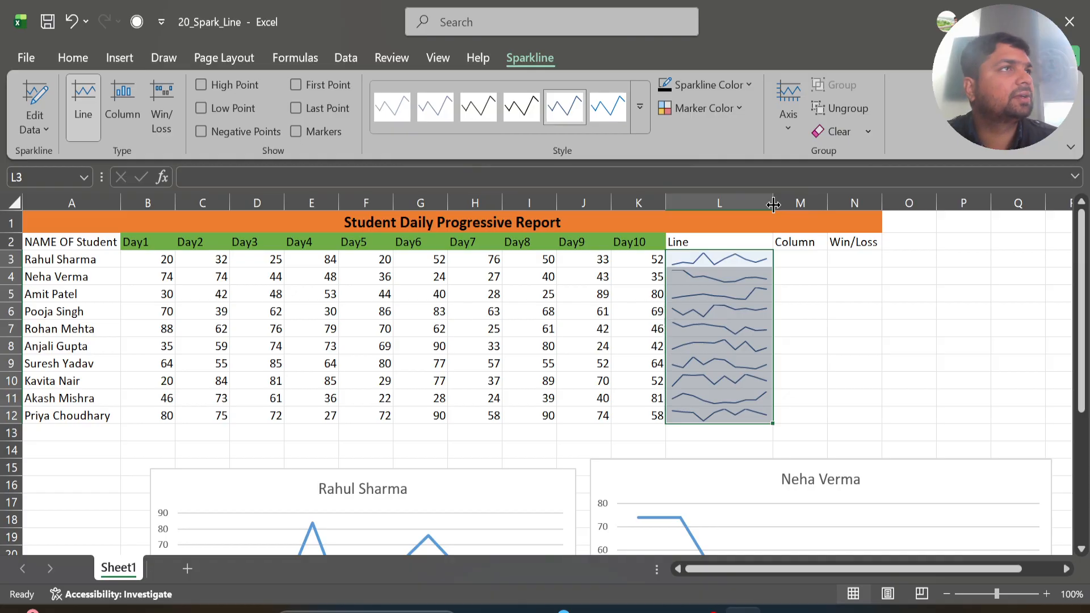
- Create a column sparkline in cell M3 from the data range B3:K3
click(785, 262)
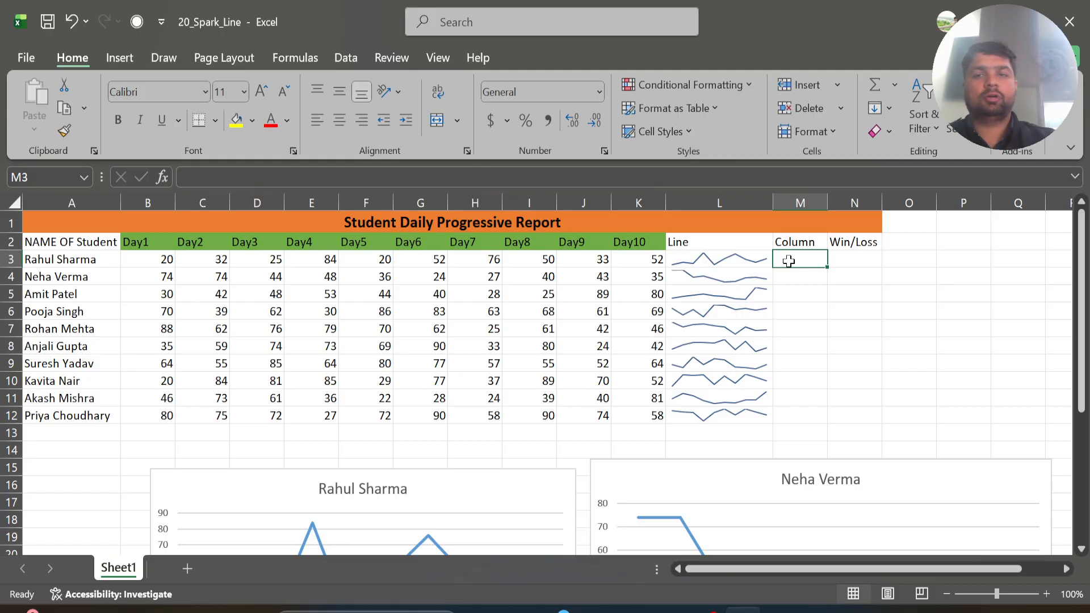
click(115, 57)
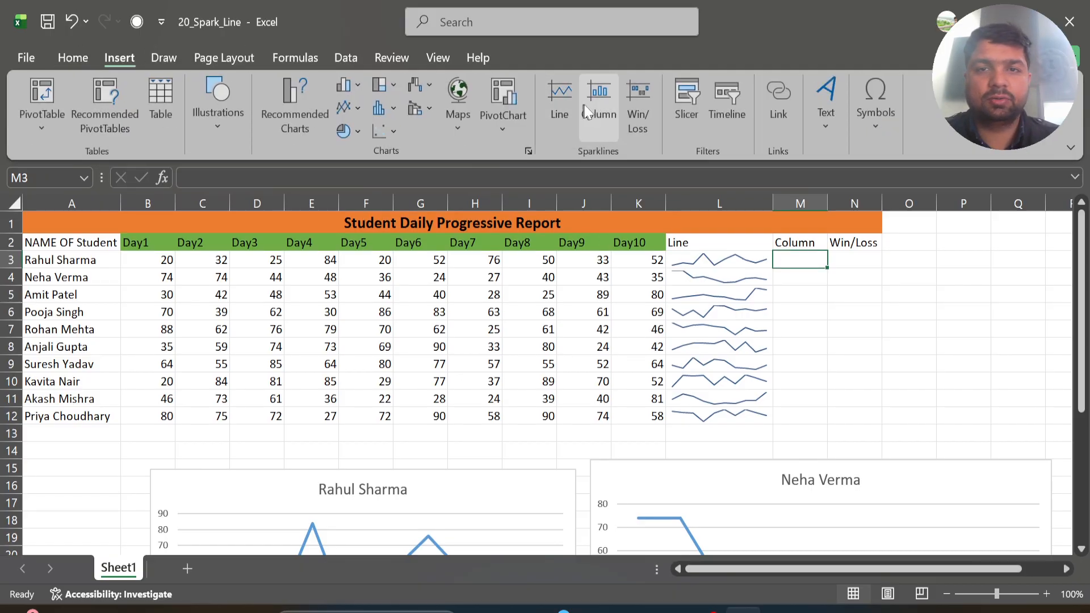
click(600, 108)
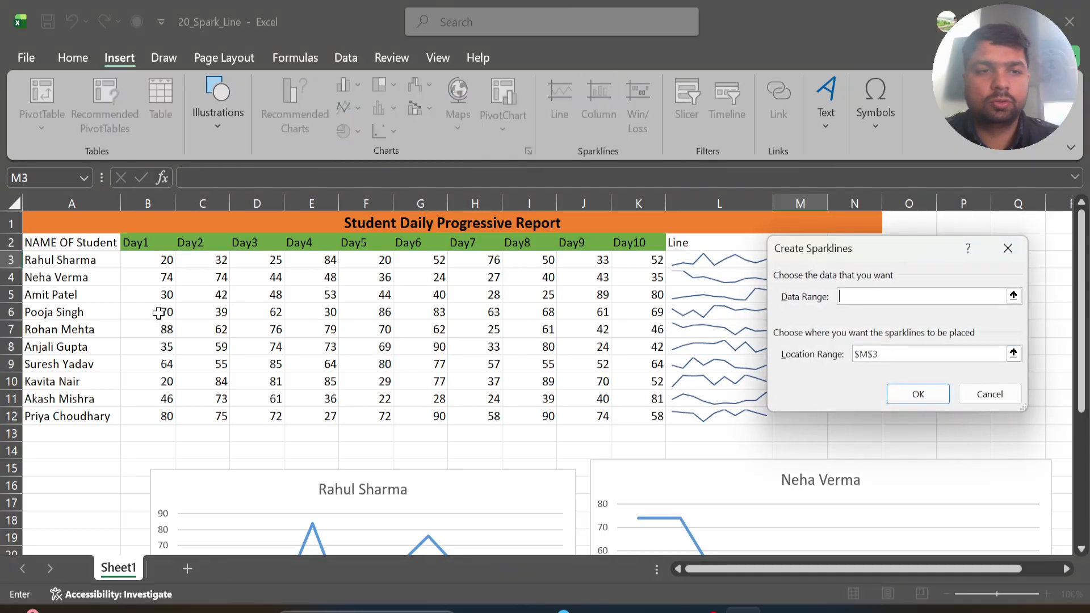
drag(160, 255, 654, 262)
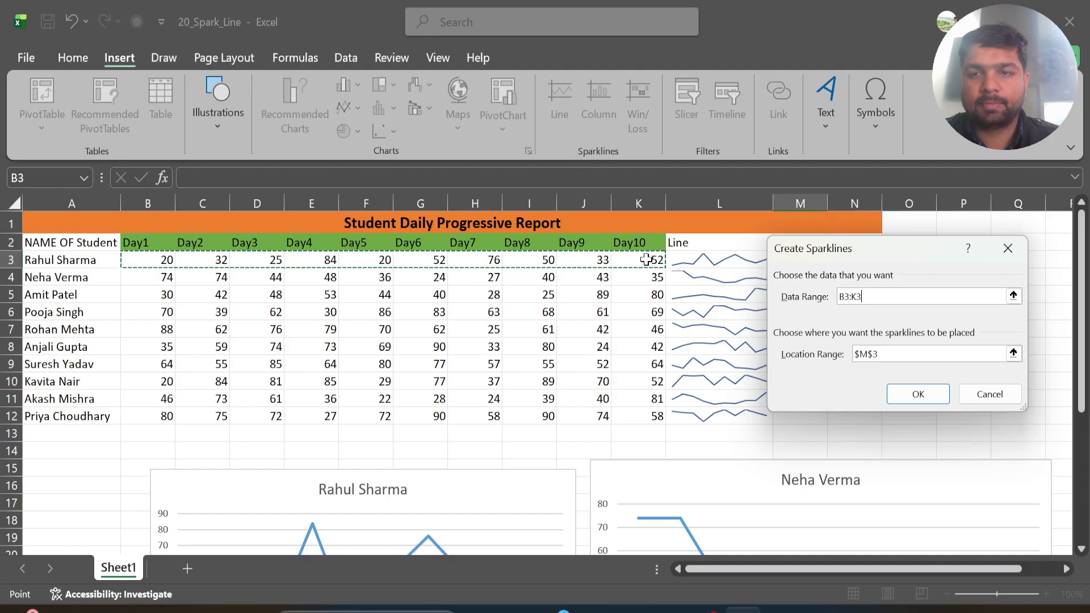
click(933, 396)
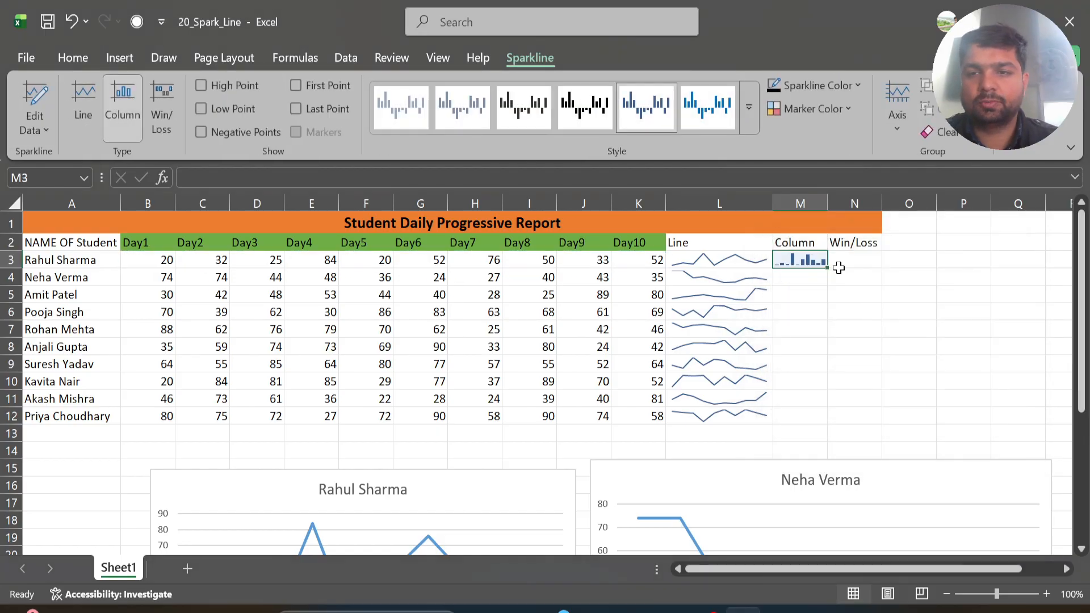
- Fill the column sparkline down to M12 and apply the bright gold sparkline style to the group
drag(830, 271, 822, 416)
click(749, 108)
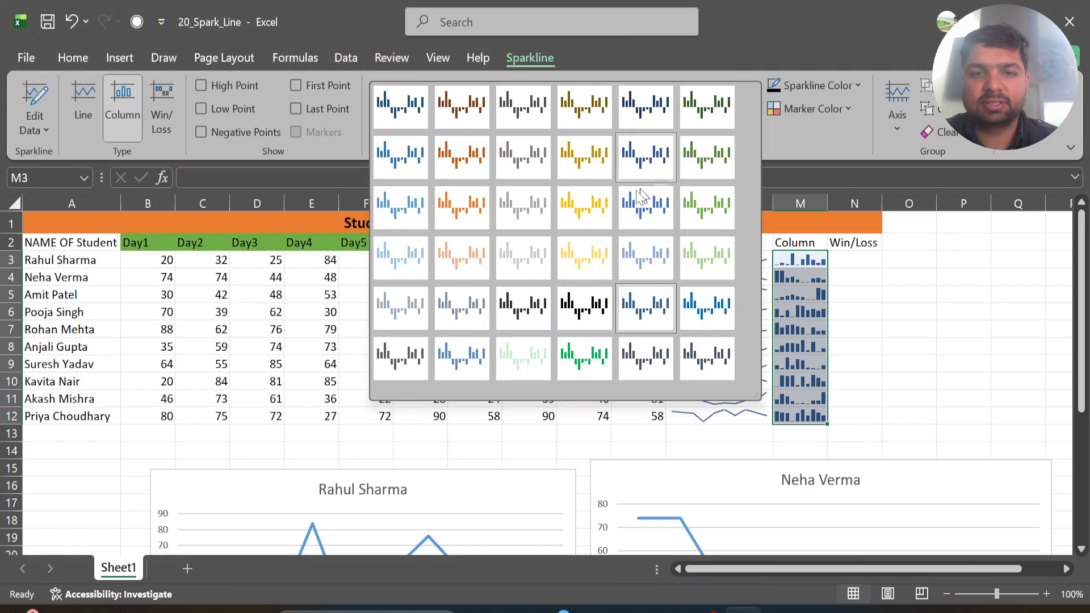
click(588, 208)
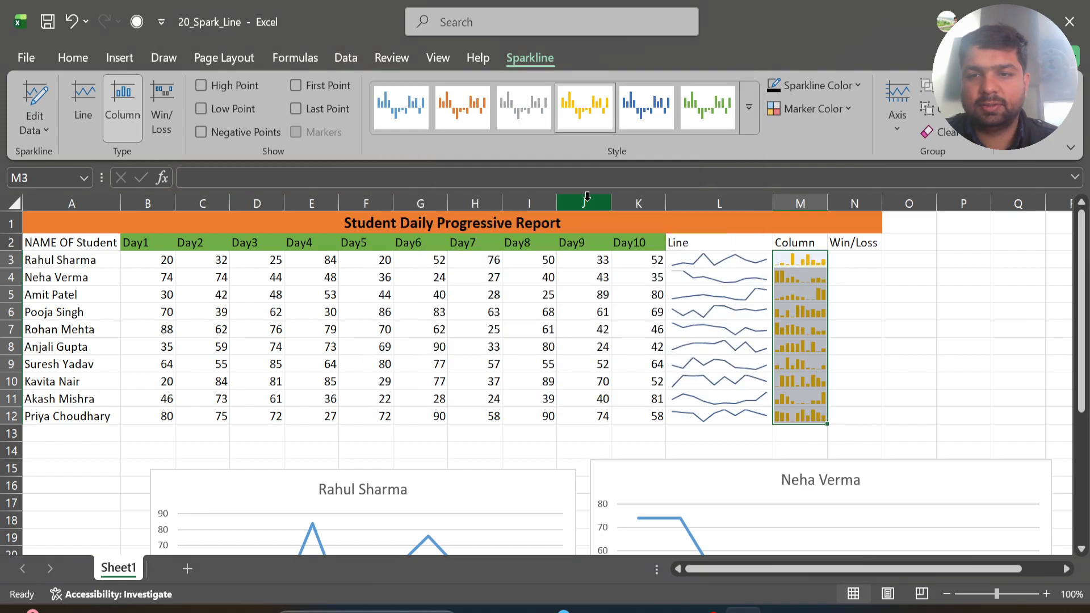
- Apply the orange sparkline style to the column sparklines in M3:M12 and highlight their high and low points
click(469, 115)
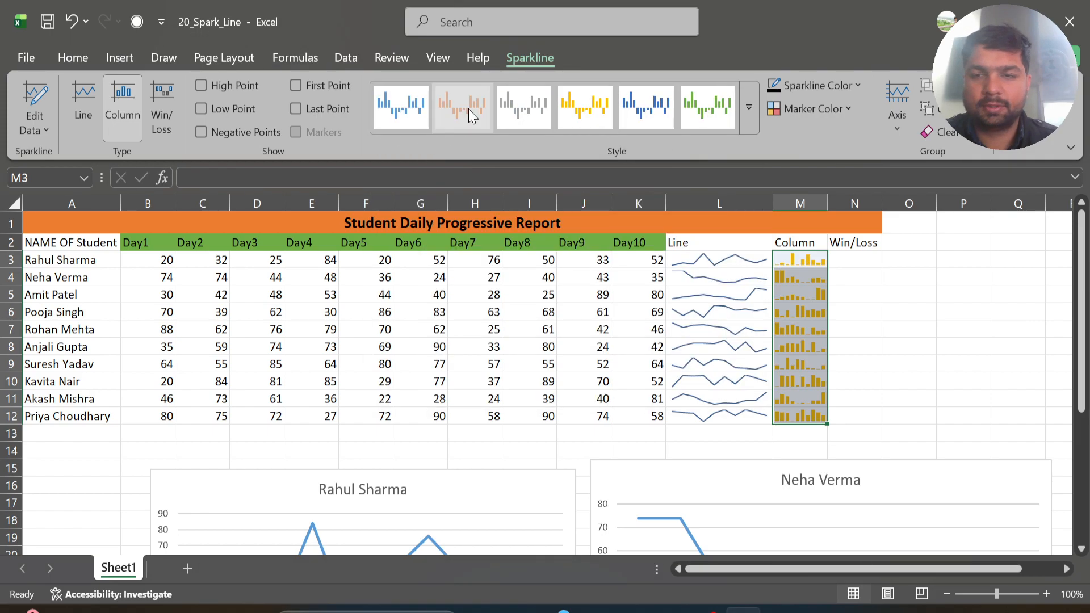
click(232, 89)
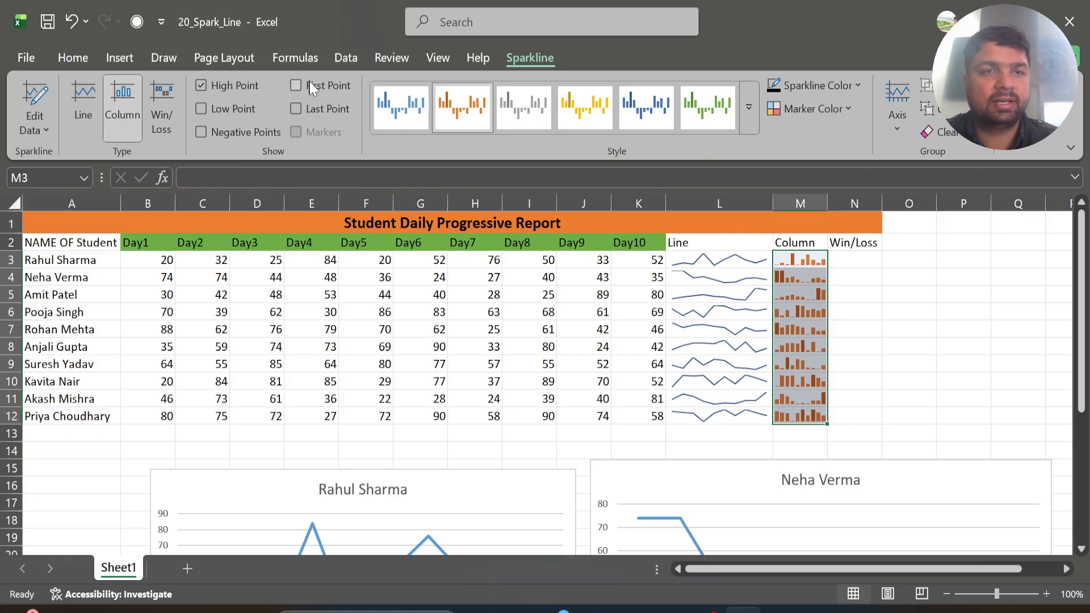
click(312, 85)
click(312, 83)
click(224, 106)
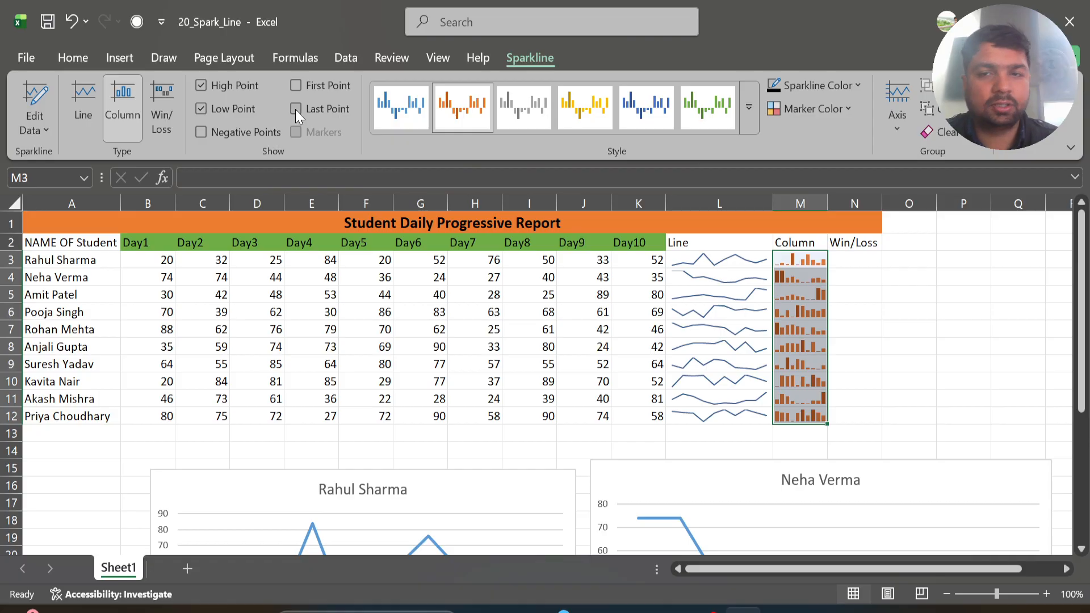
- Widen column M to about two and a half times its width and toggle the high point highlighting off and on
drag(827, 204, 906, 204)
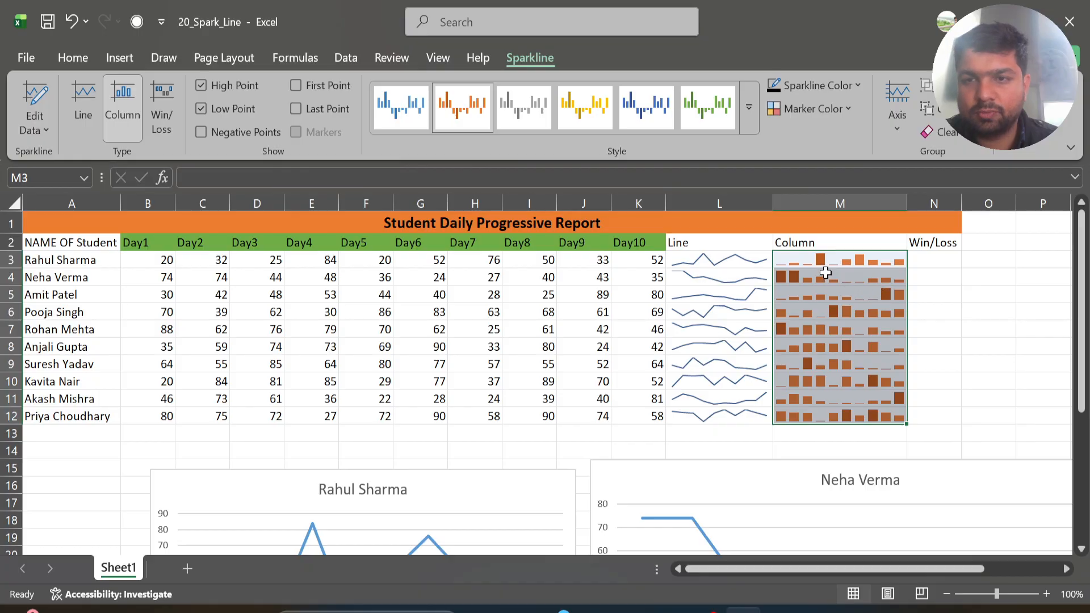
click(240, 90)
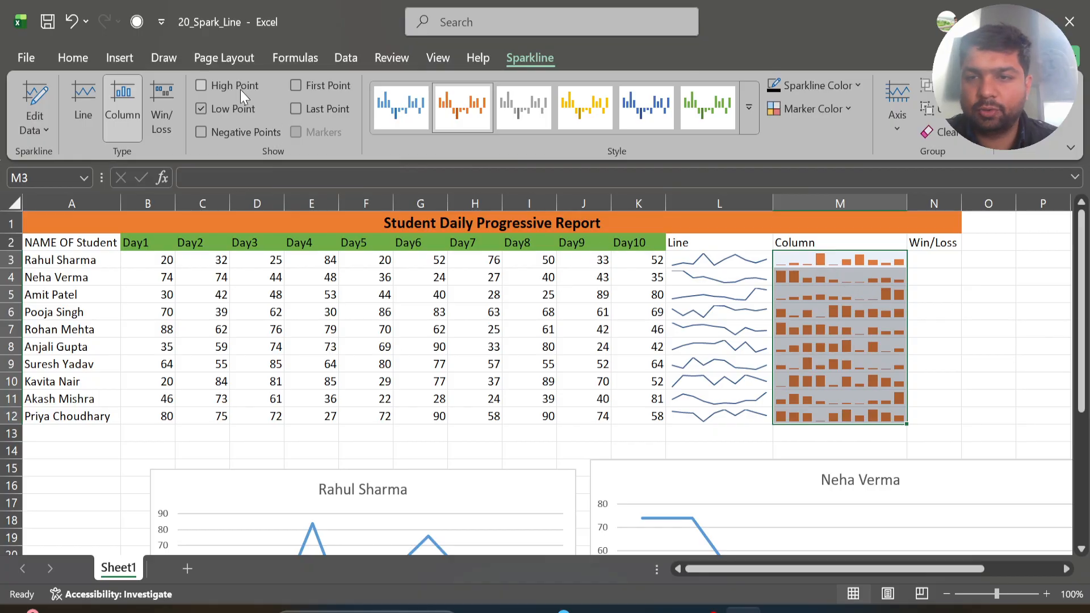
click(240, 89)
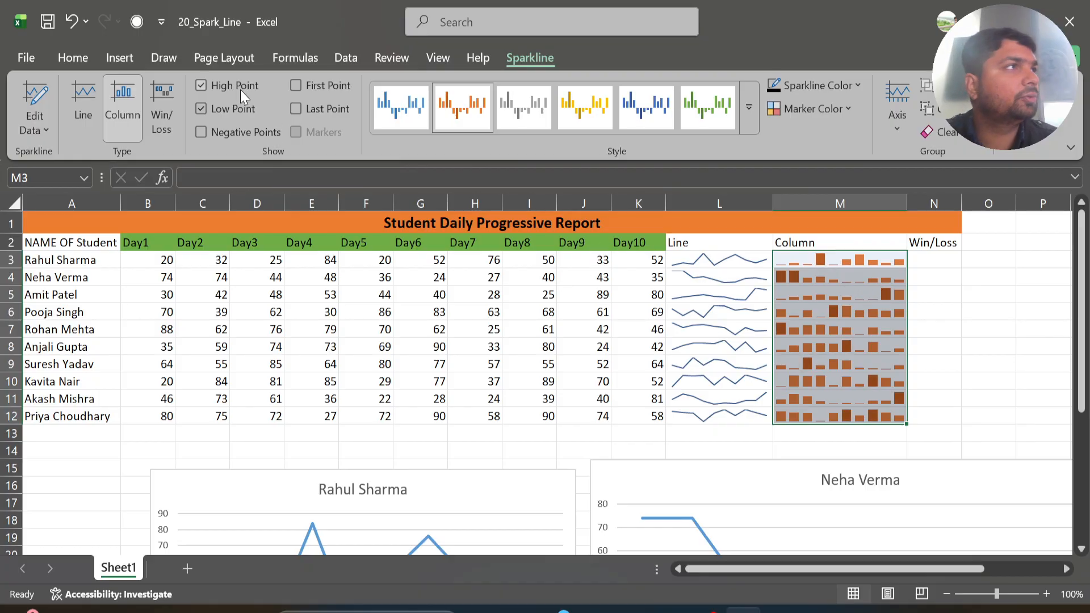
click(234, 106)
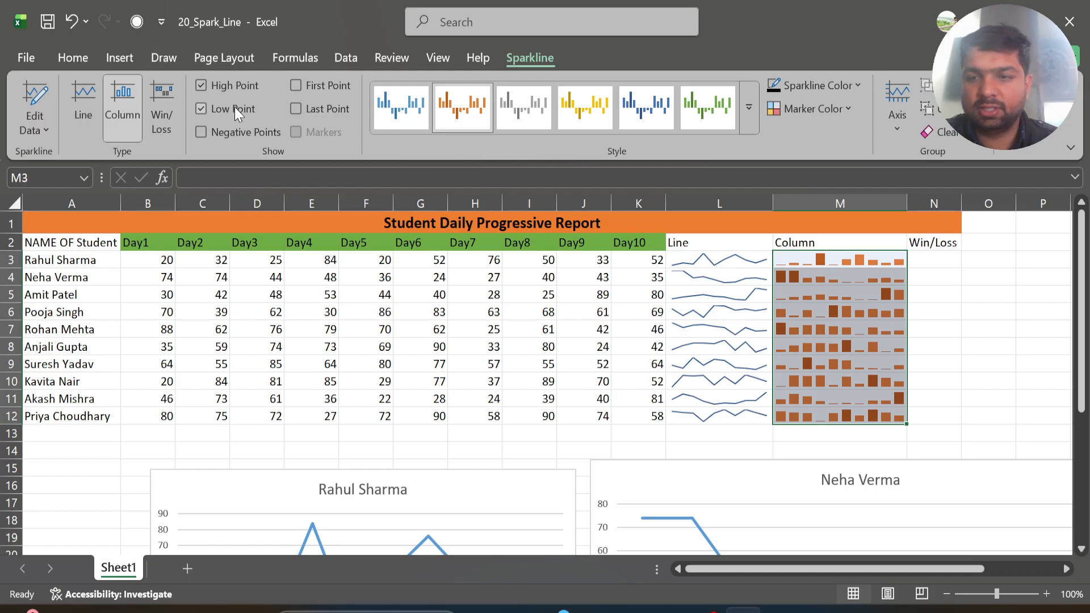
click(234, 106)
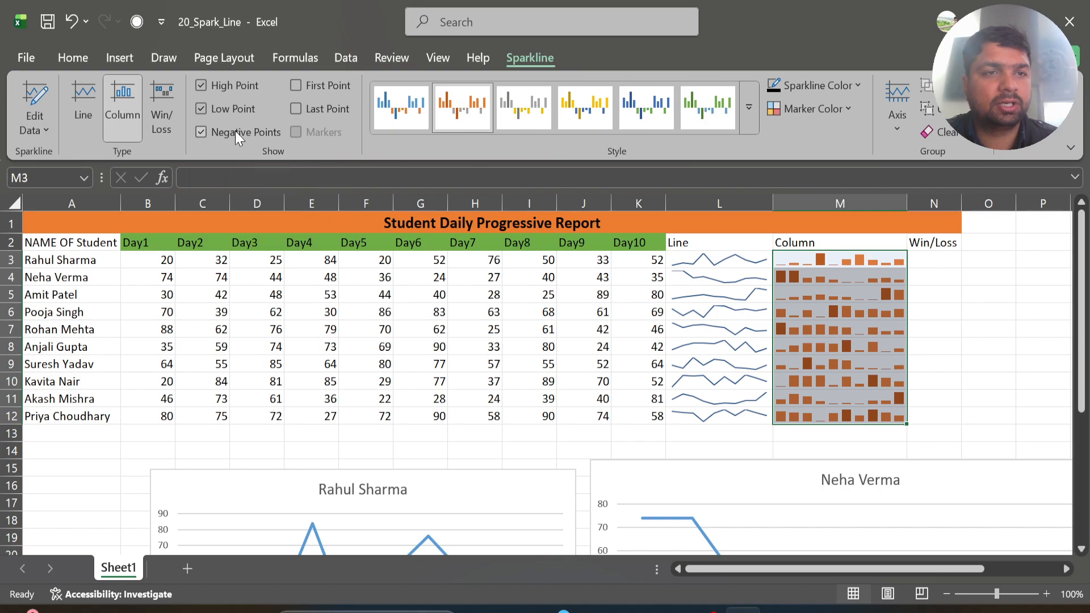
- Set the sparkline color of the column sparklines in M3:M12 to the theme gold
click(856, 84)
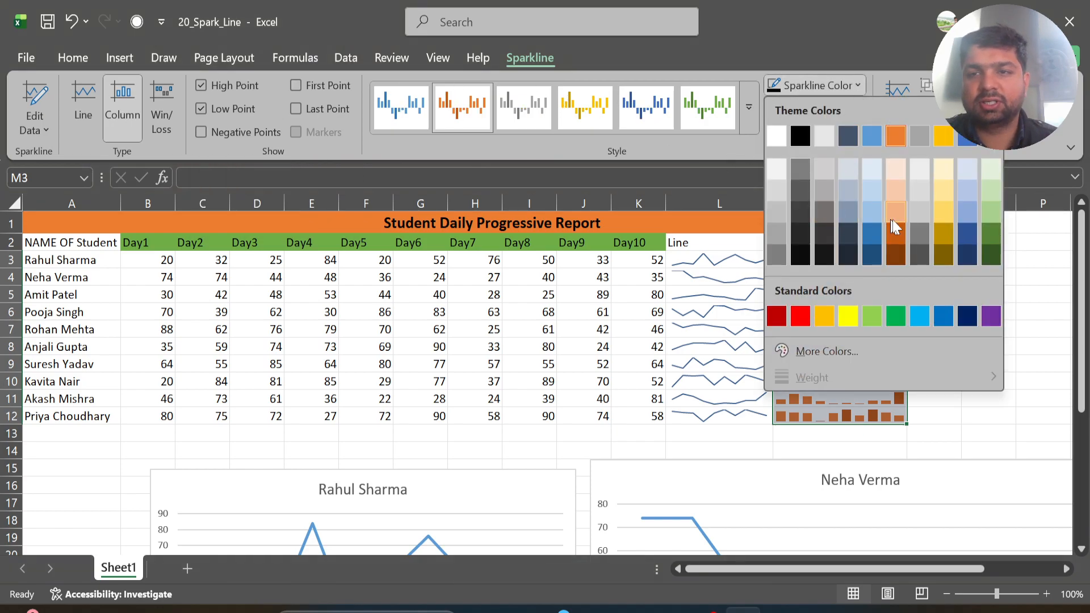
click(895, 135)
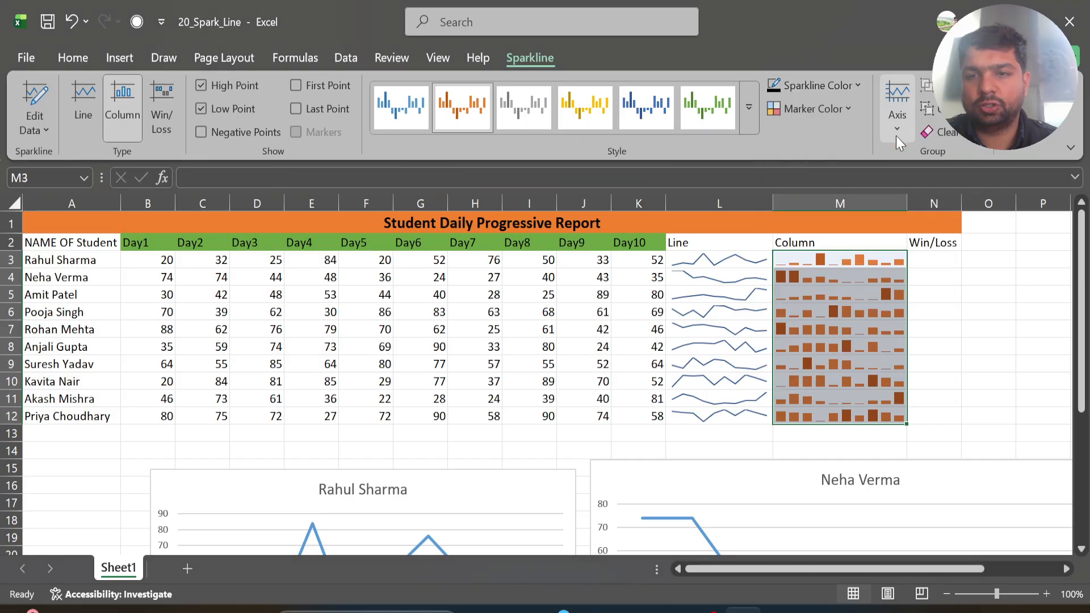
click(846, 108)
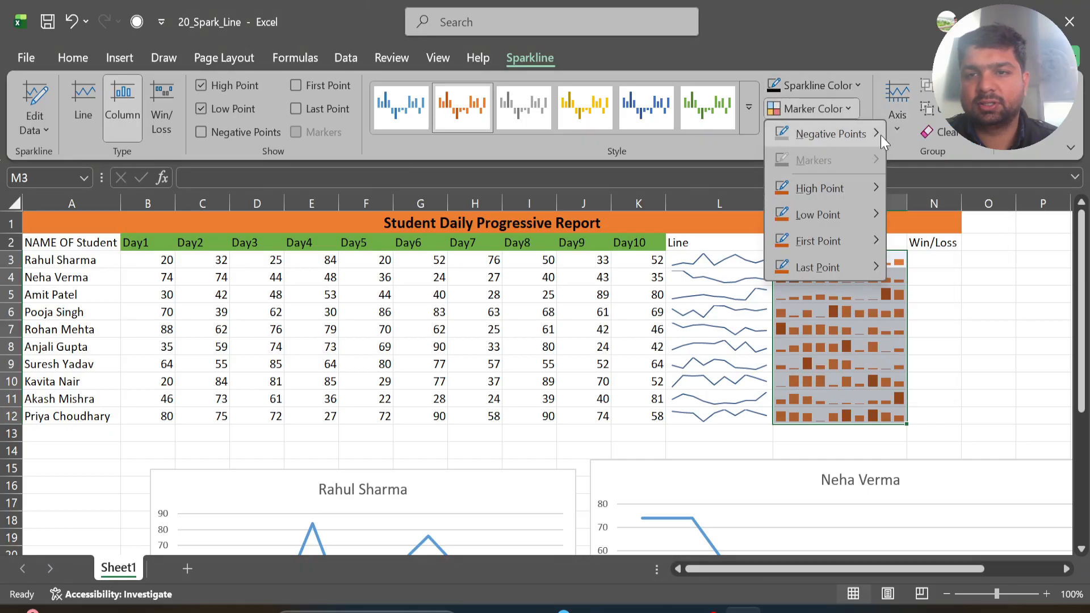
click(853, 79)
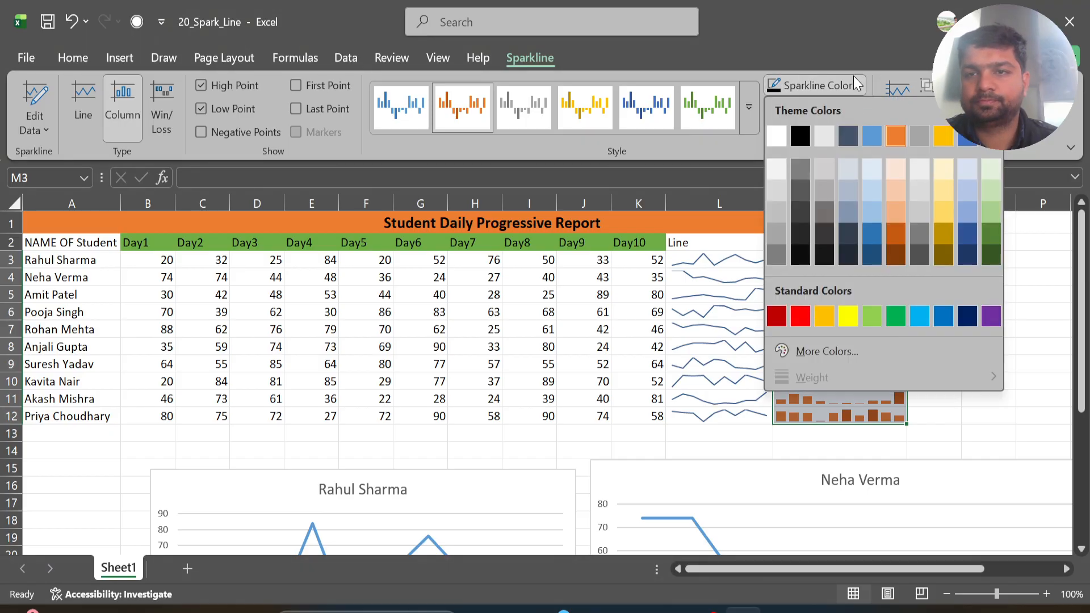
click(941, 138)
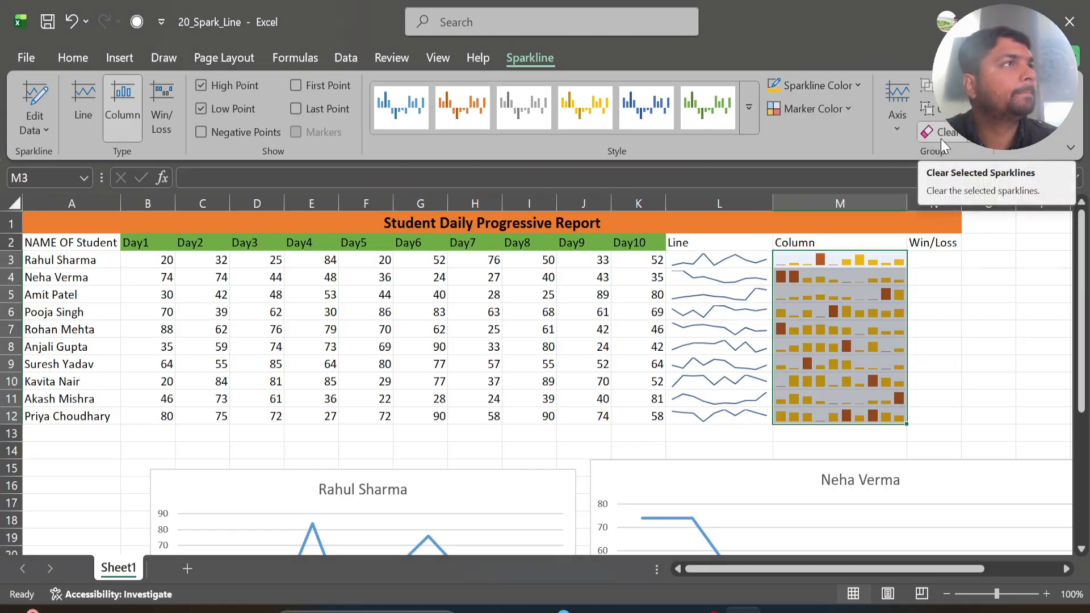
- Try to create win/loss sparklines in N3:N12 from the single-row data range B3:K3, and undo the attempt
click(934, 260)
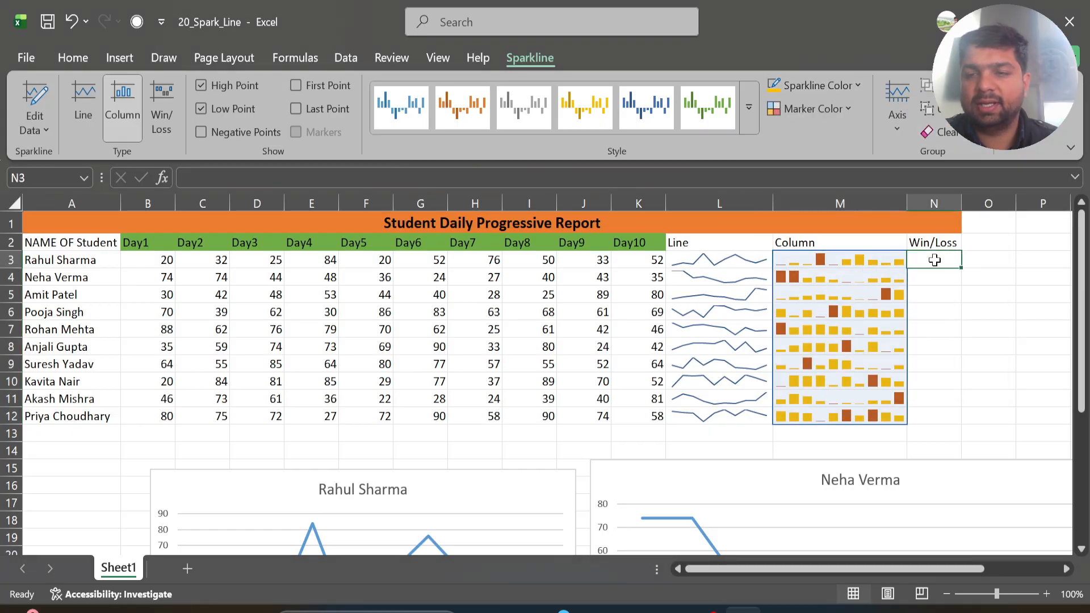
key(shift+Down)
key(shift+Down)
key(shift+Down)
key(shift+Down)
key(shift+Down)
key(shift+Down)
key(shift+Down)
key(shift+Down)
key(shift+Down)
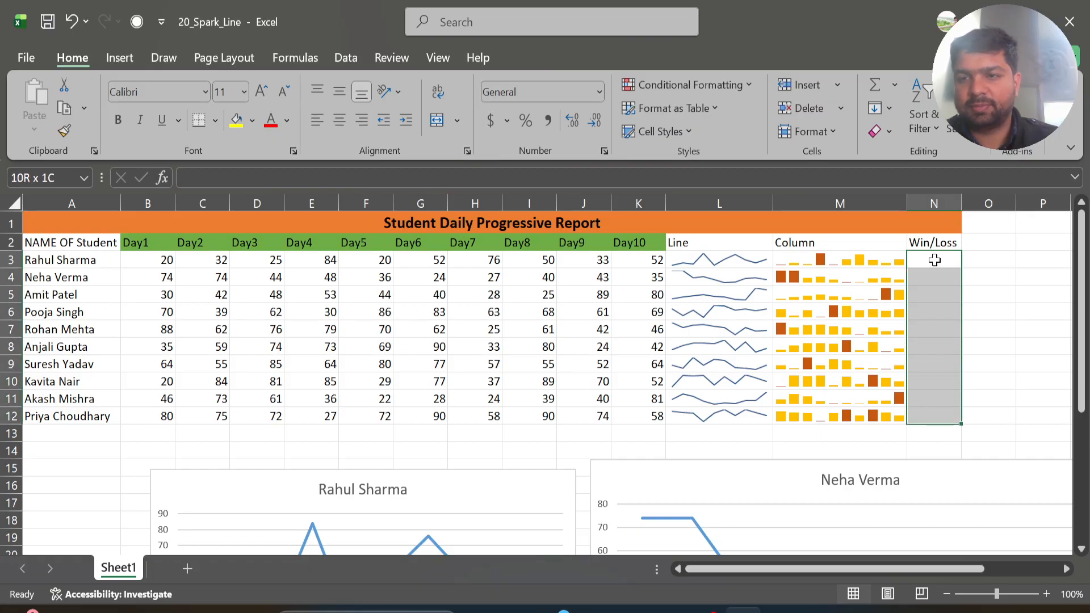
click(118, 59)
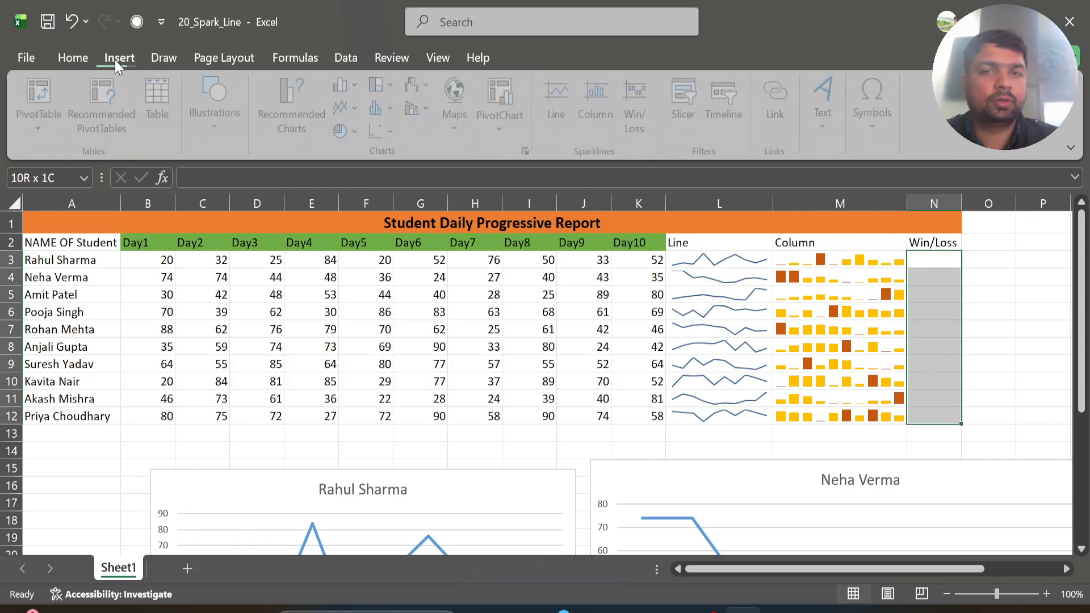
click(630, 86)
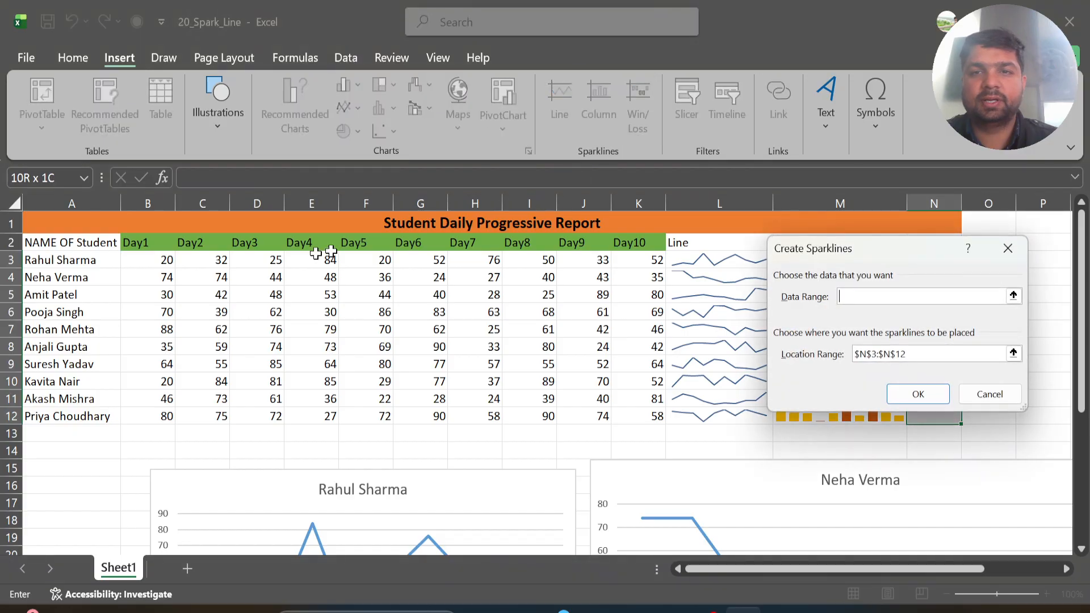
drag(146, 261, 639, 258)
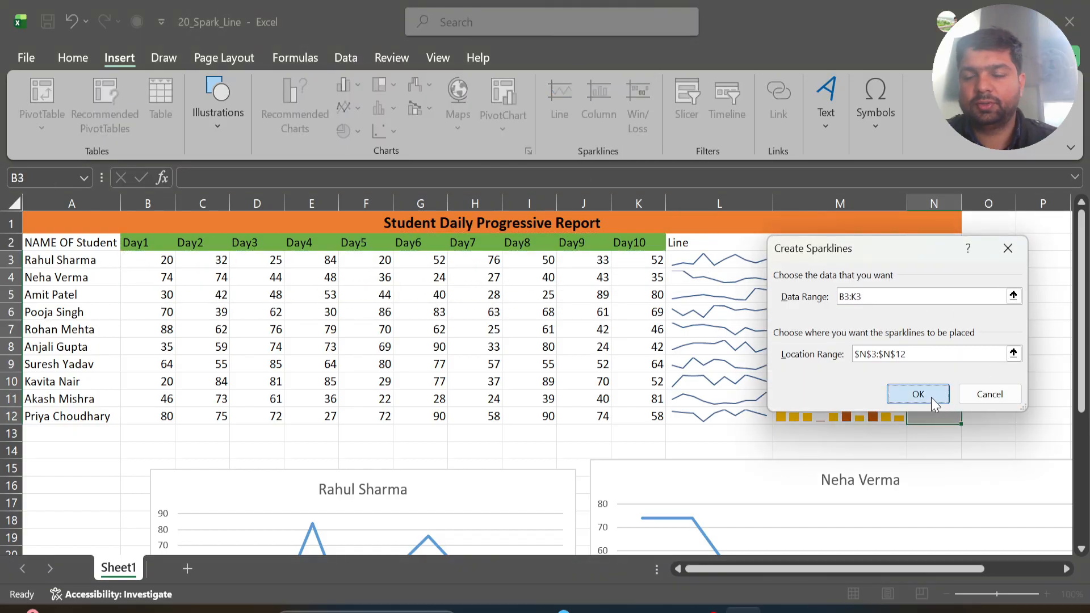
click(931, 397)
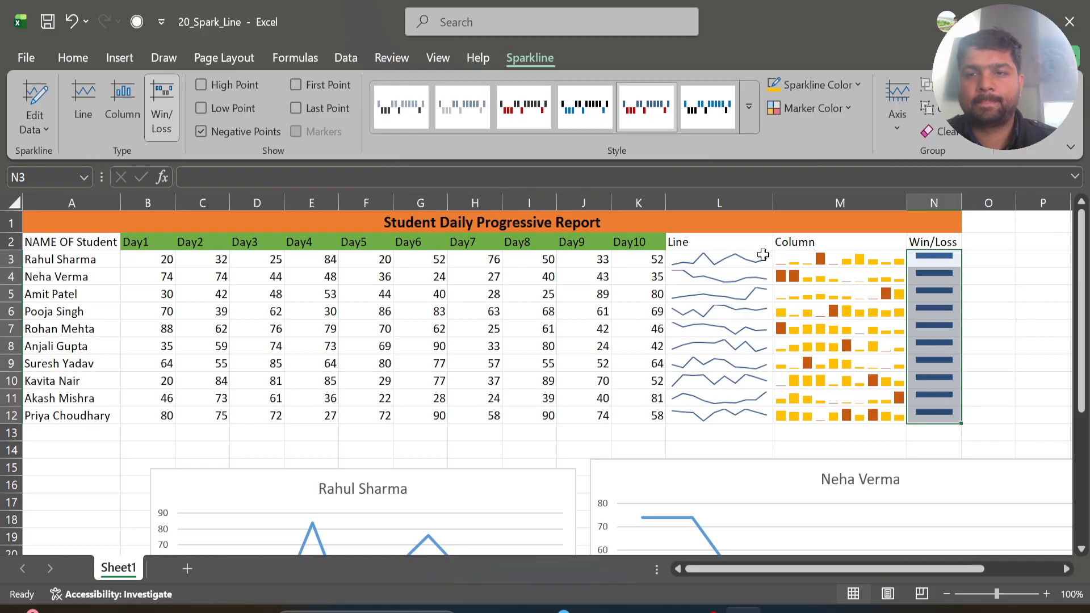
key(ctrl+z)
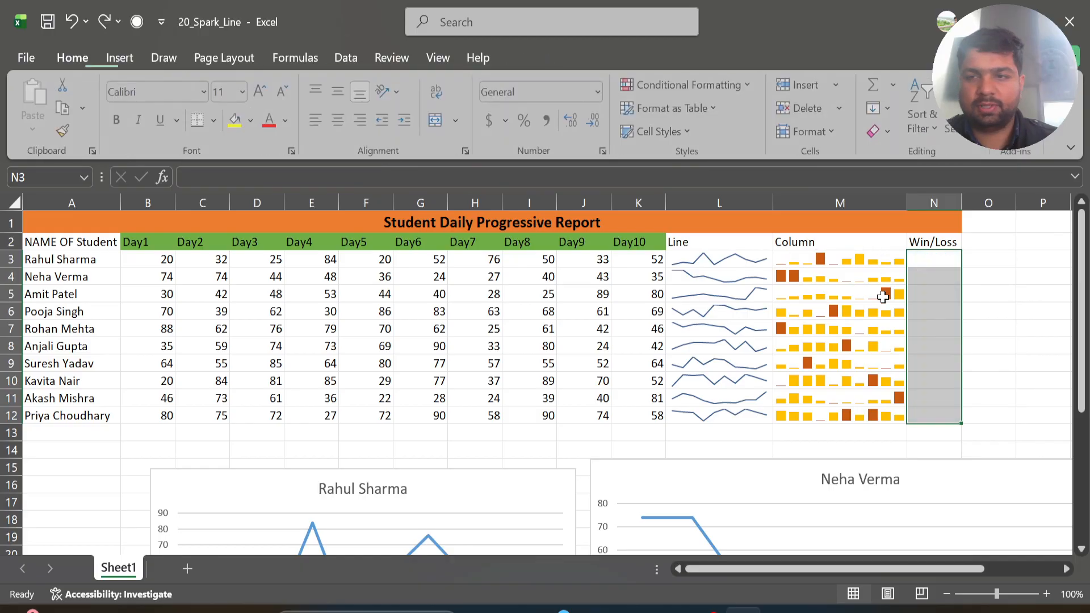
- Create a win/loss sparkline in cell N3 from the data range B3:K3 and fill it down to N12
click(920, 257)
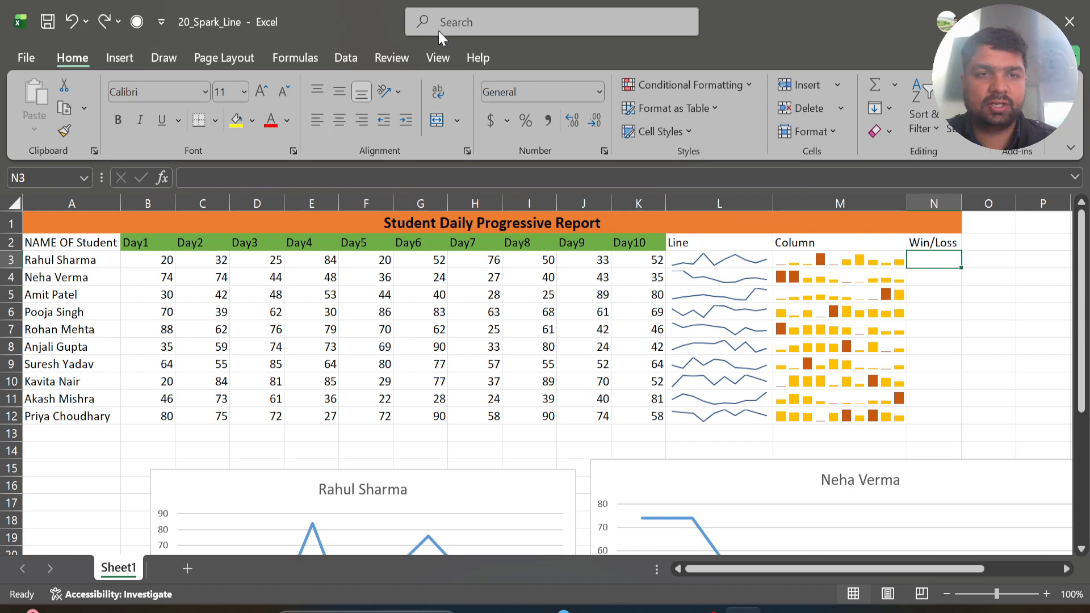
click(121, 58)
click(639, 107)
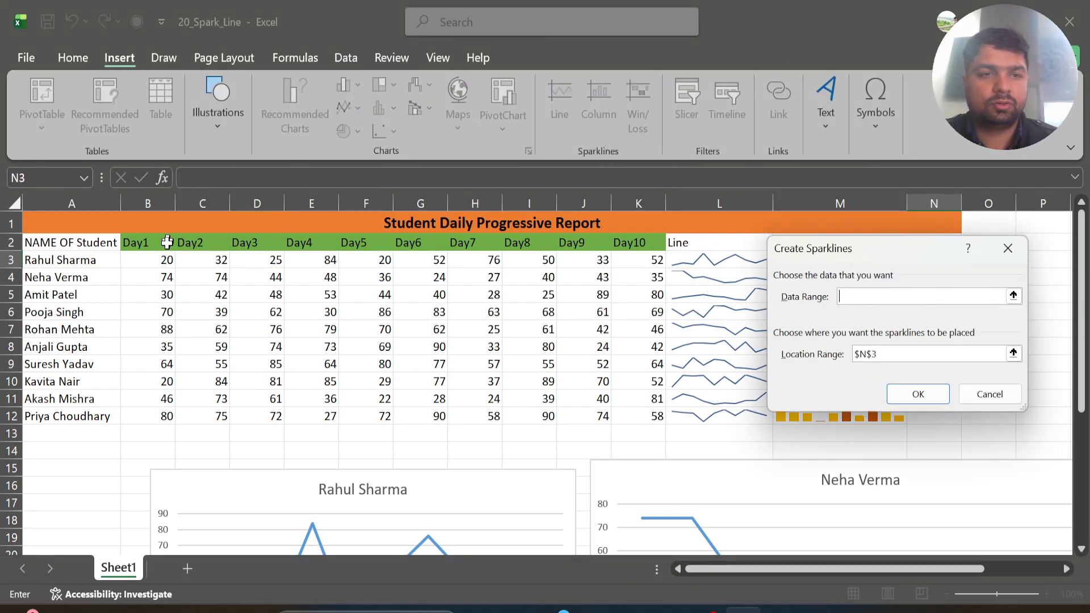
drag(157, 270, 243, 268)
click(152, 249)
drag(149, 260, 662, 256)
click(171, 261)
drag(170, 262, 659, 259)
click(933, 393)
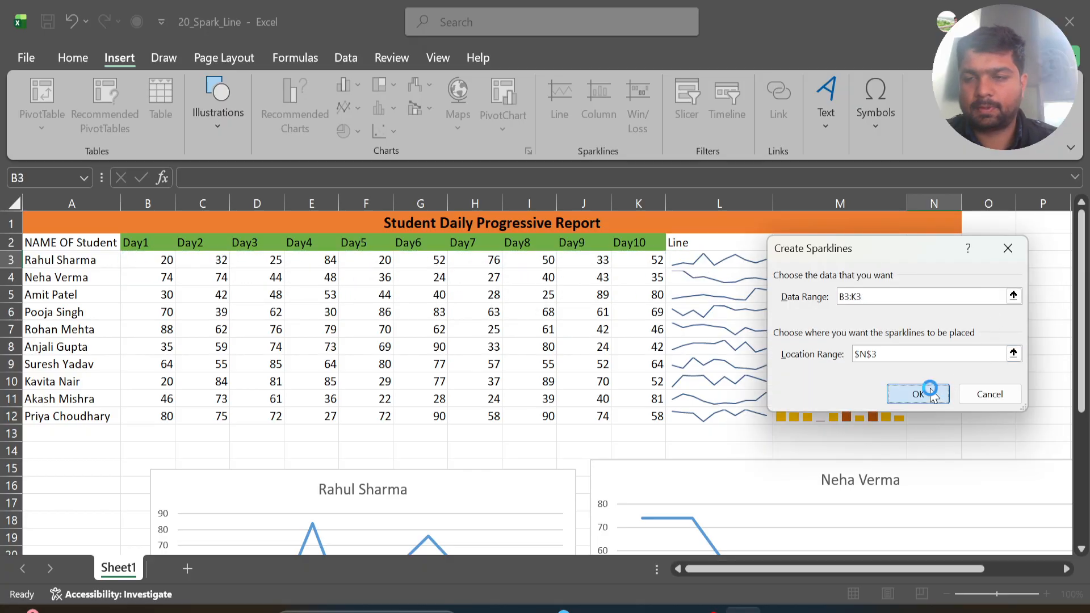
drag(964, 271, 951, 416)
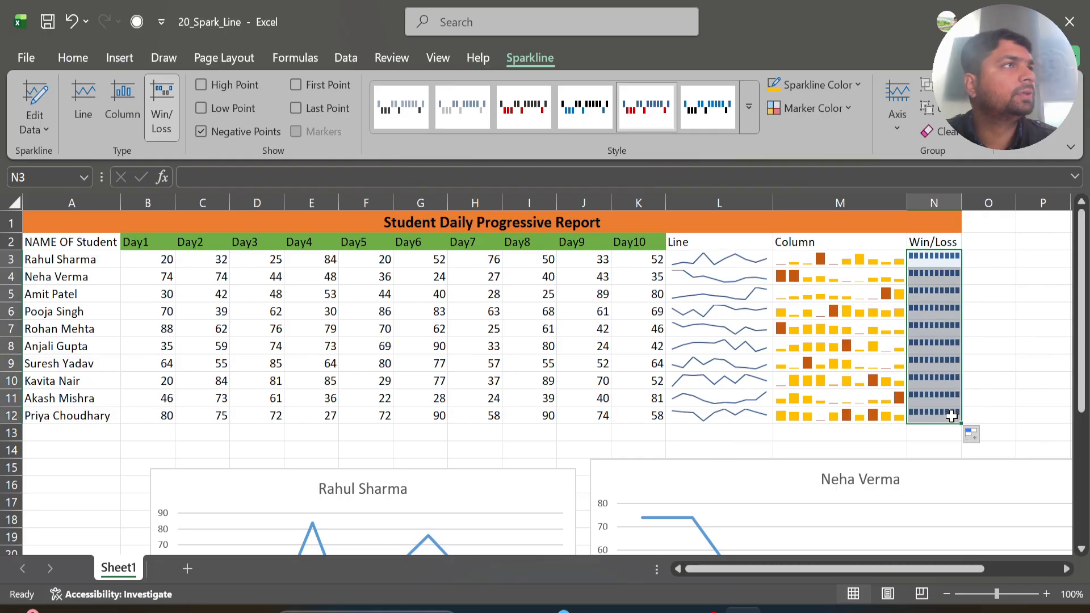
- Set the Day5 scores in F3 to -20 and in F8 to -50
click(362, 260)
text(-)
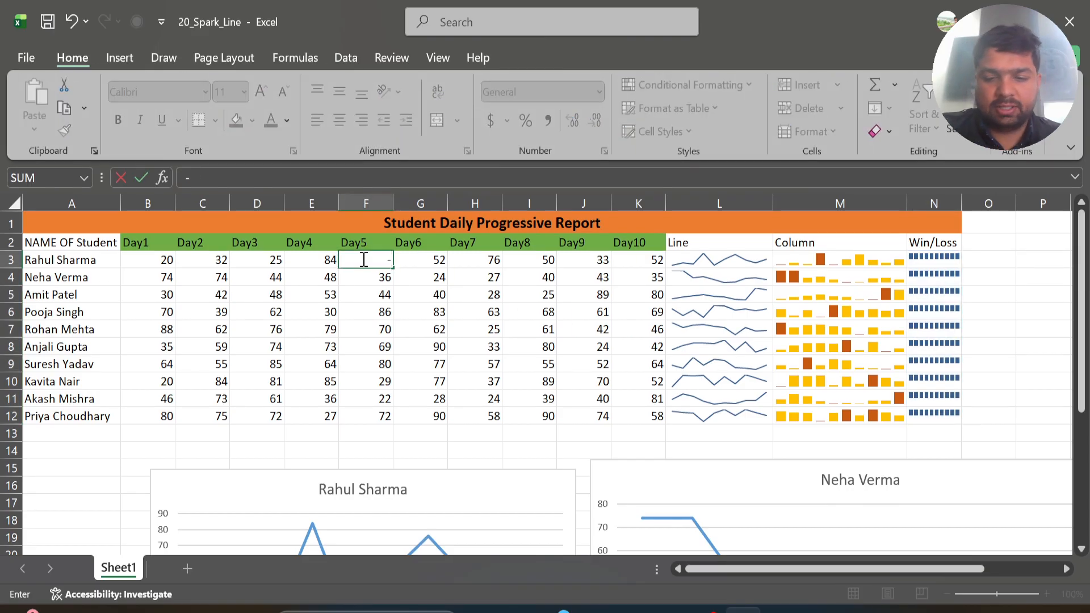
key(Return)
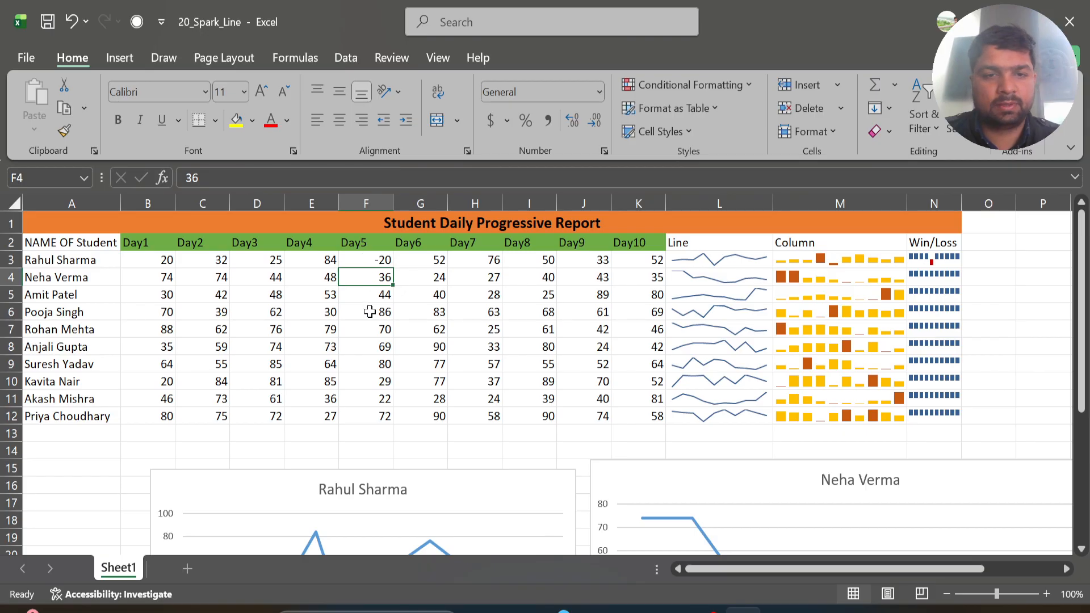
click(361, 344)
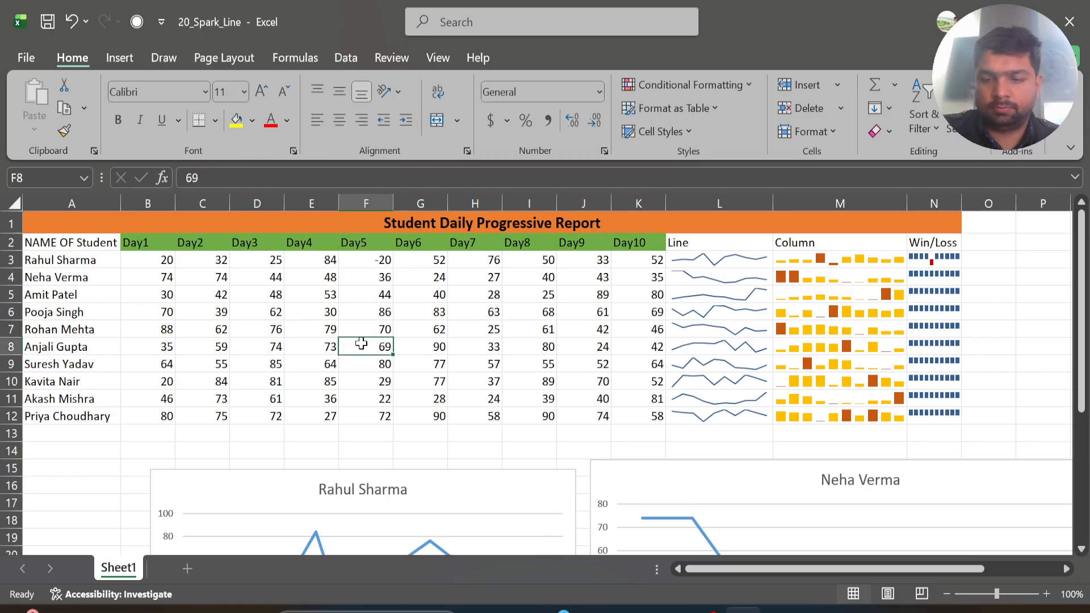
text(-50)
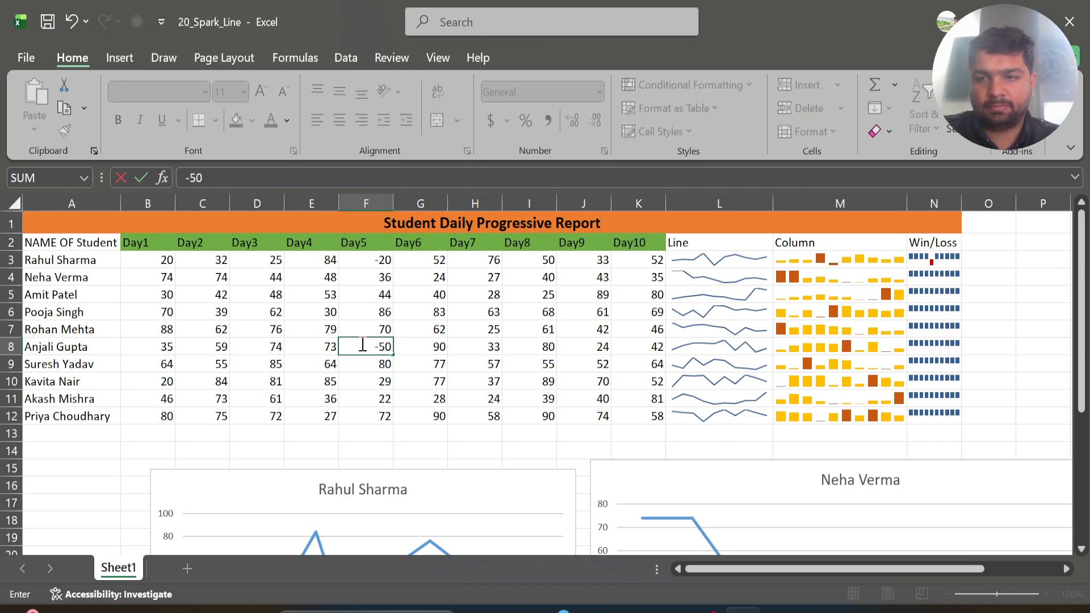
key(Return)
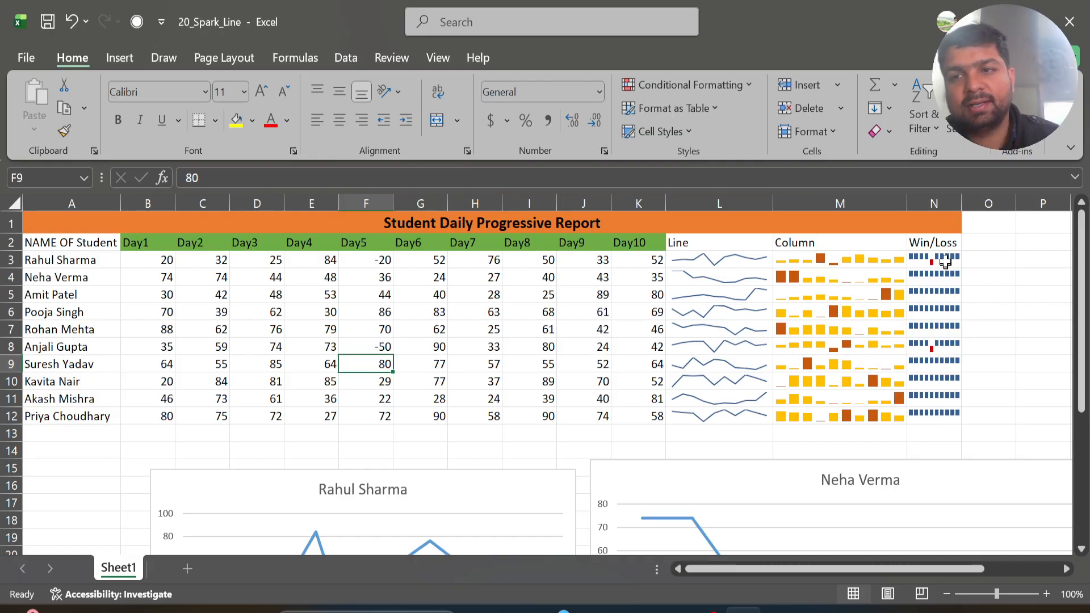
- Widen the Win/Loss column N to about 1.7 times its width
drag(964, 203, 1001, 203)
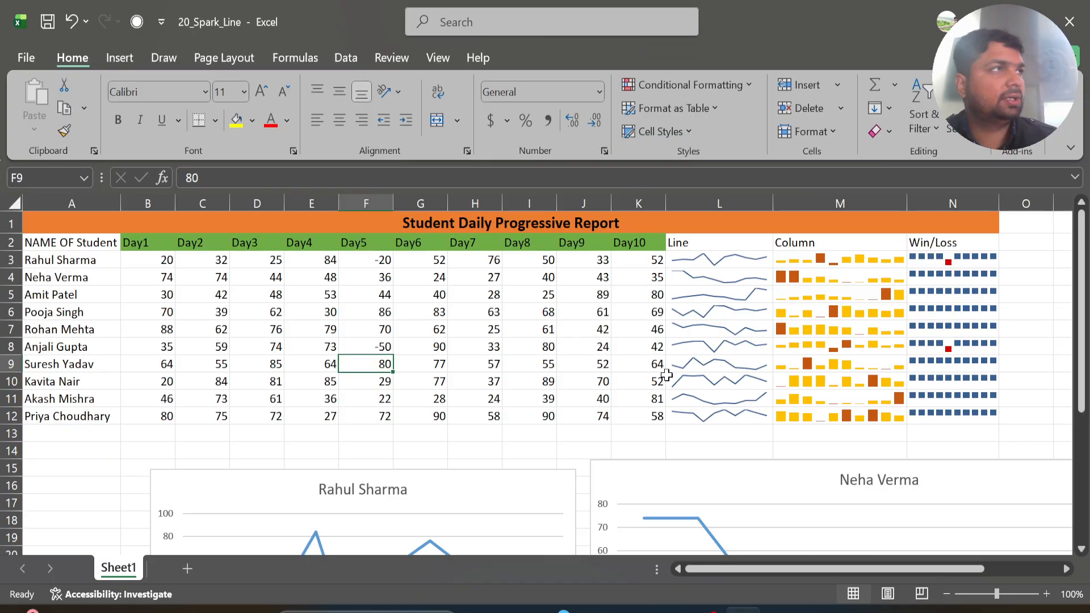
click(111, 58)
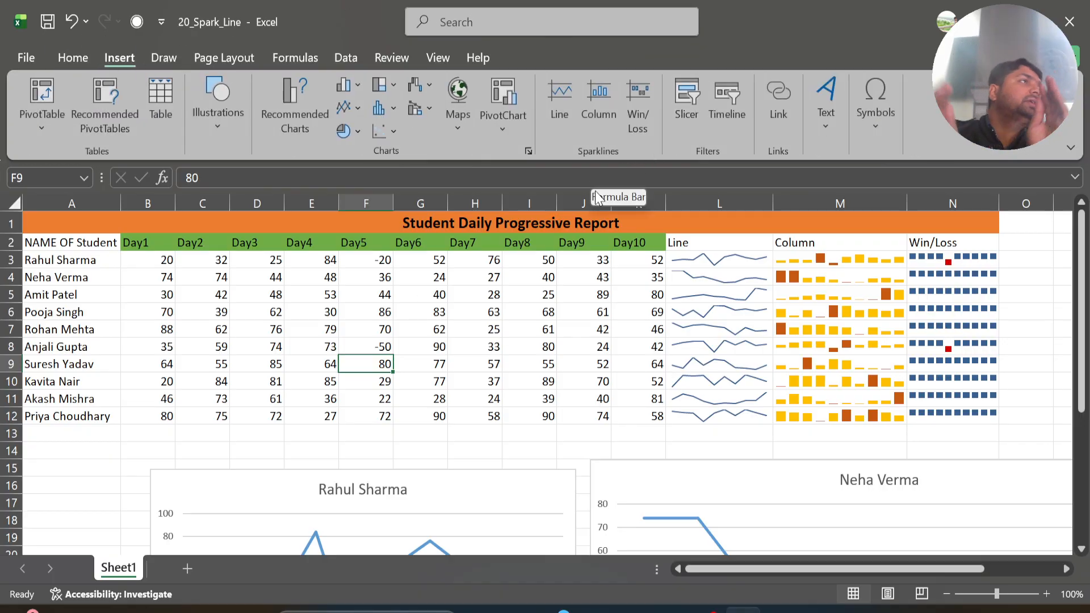